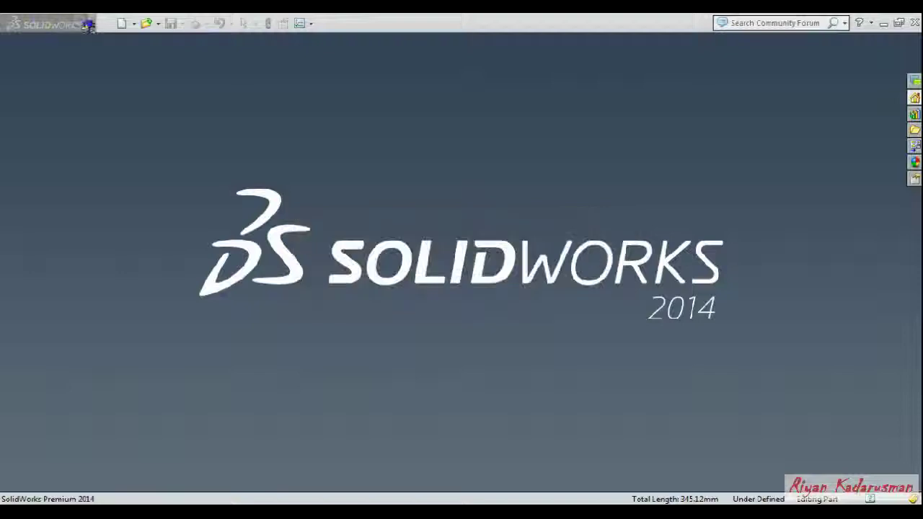
# Step: Create a new part and start a line sketch on the Front Plane, viewed face-on
pyautogui.click(124, 24)
pyautogui.click(744, 291)
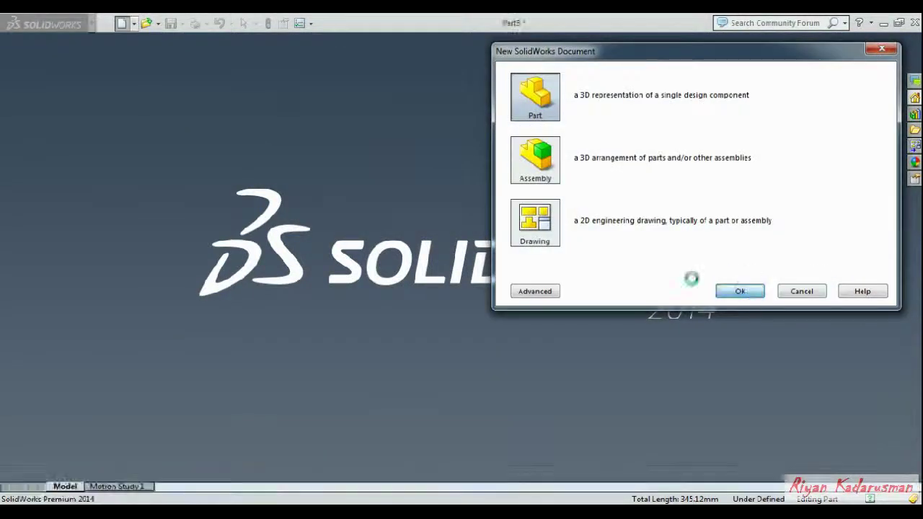
pyautogui.click(50, 200)
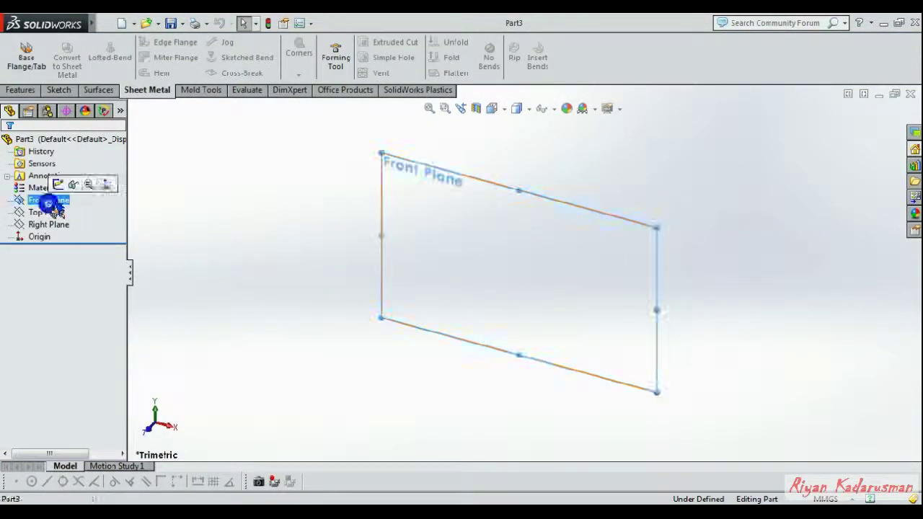
pyautogui.click(104, 181)
pyautogui.click(59, 90)
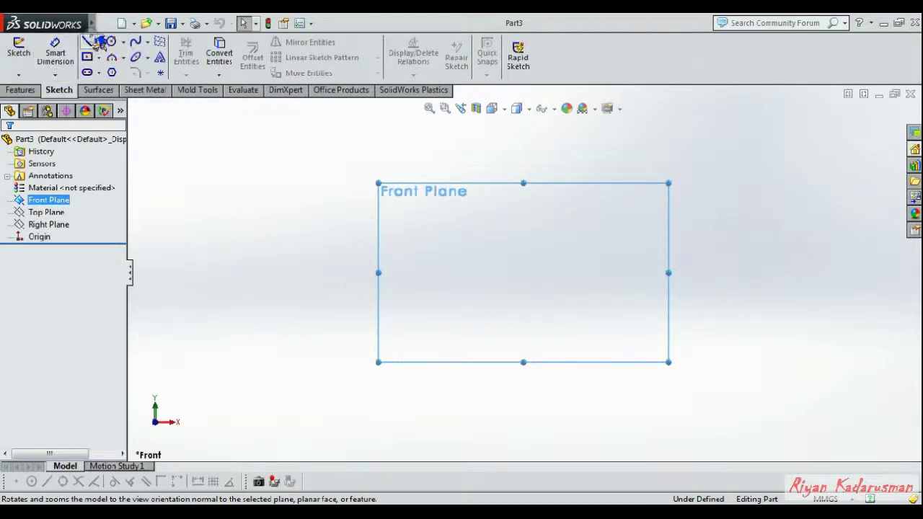
pyautogui.click(90, 42)
# Step: Draw a horizontal line and dimension its length to 200 mm
pyautogui.click(457, 273)
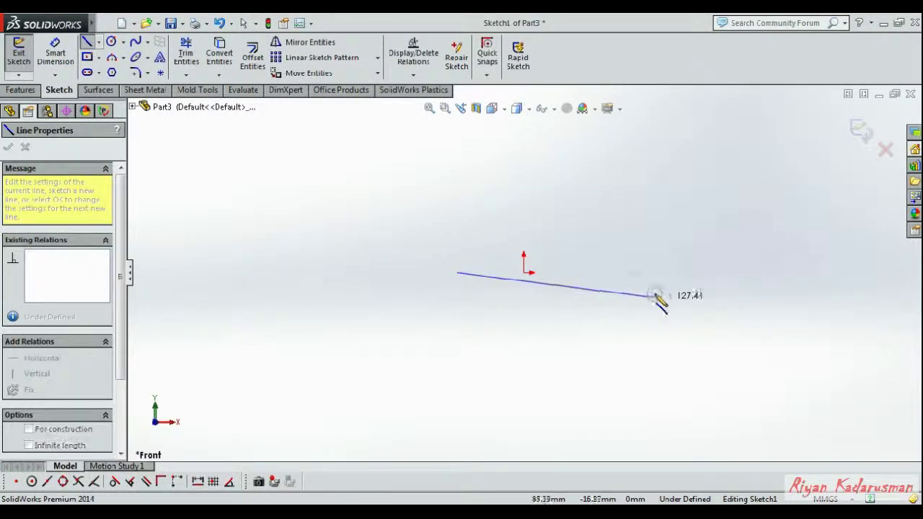
pyautogui.click(628, 273)
pyautogui.moveTo(711, 274); pyautogui.dragTo(702, 209, button='right')
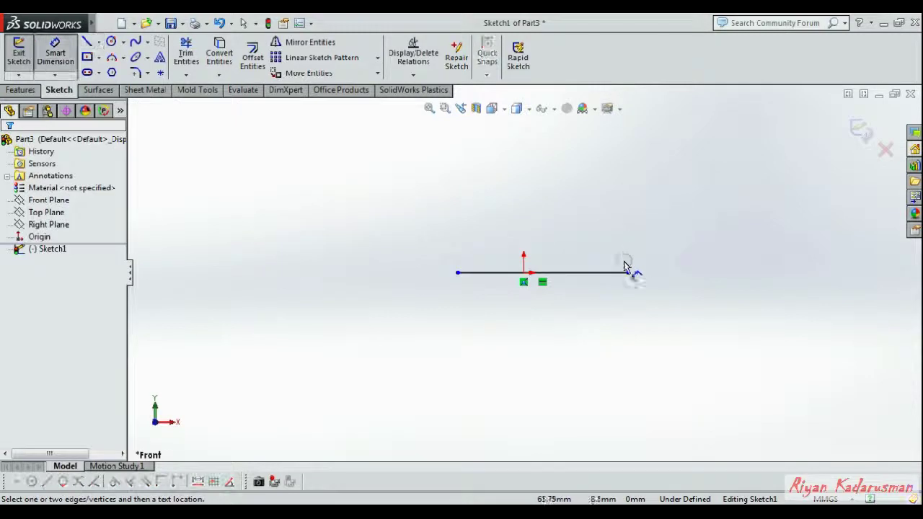
pyautogui.click(617, 272)
pyautogui.click(576, 319)
pyautogui.write('2')
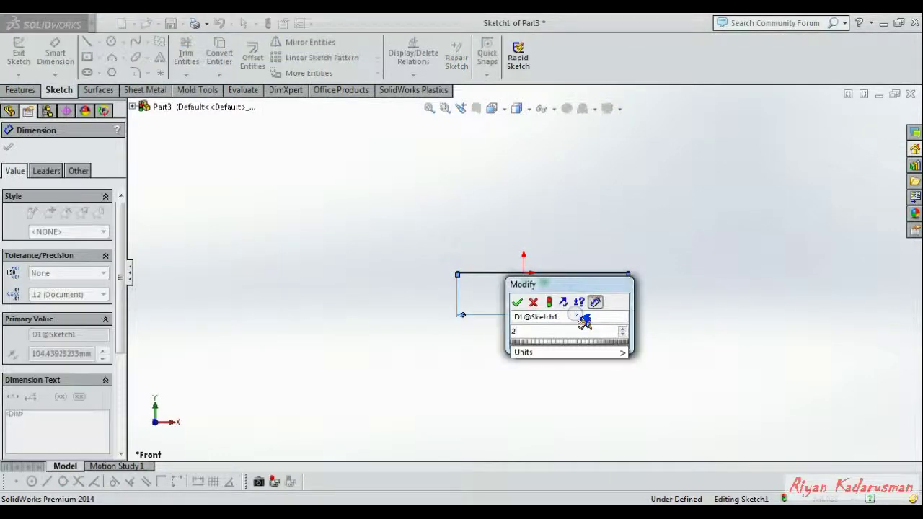
pyautogui.press('Return')
pyautogui.press('Escape')
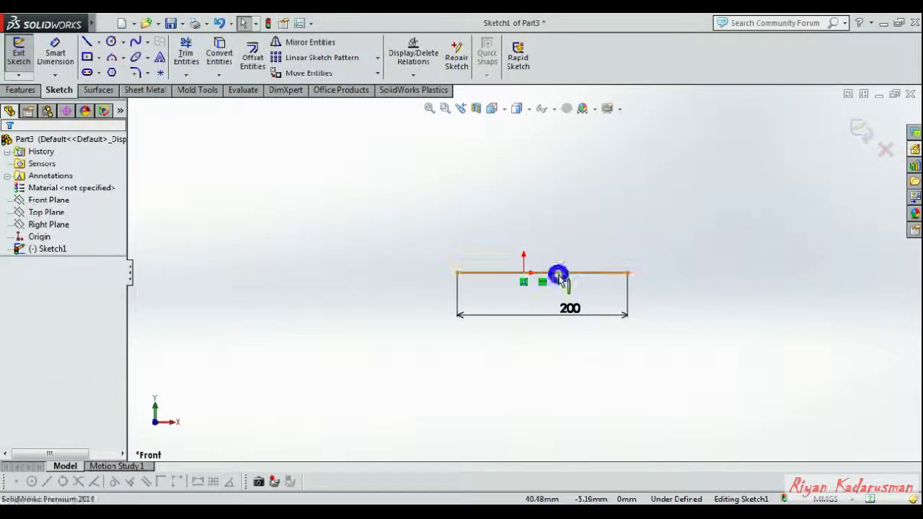
# Step: Centre the line on the origin with a Midpoint relation
pyautogui.click(523, 274)
pyautogui.keyDown('ctrl'); pyautogui.click(523, 274); pyautogui.keyUp('ctrl')
pyautogui.click(563, 230)
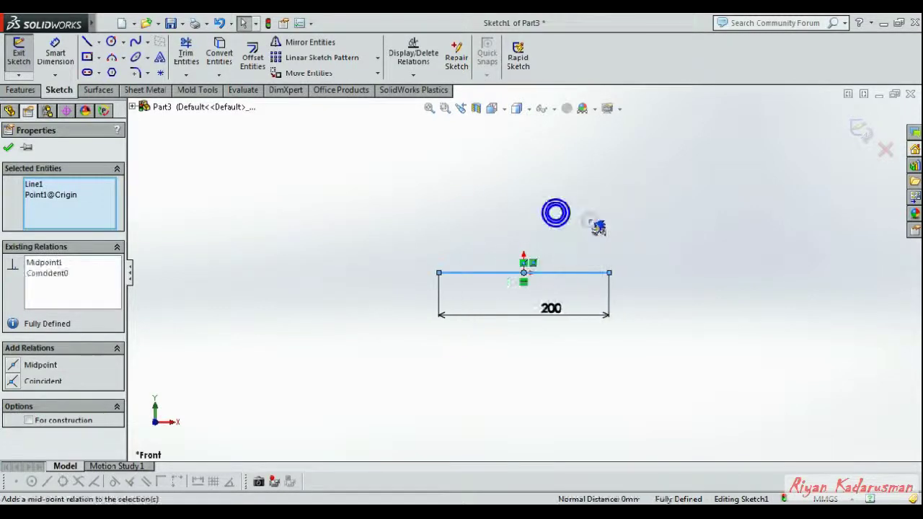
pyautogui.click(618, 294)
pyautogui.click(144, 89)
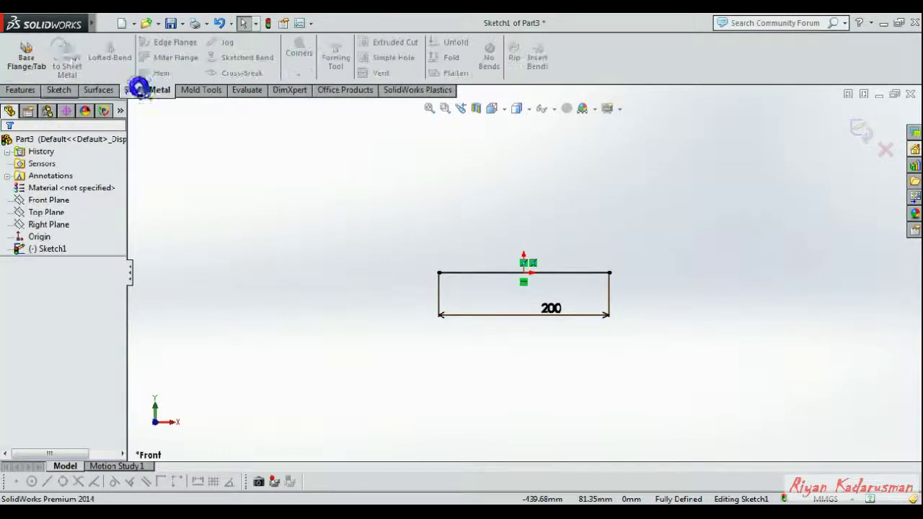
# Step: Create a Base Flange from the line, 50 mm in Direction 1 and 50 mm in Direction 2
pyautogui.click(27, 56)
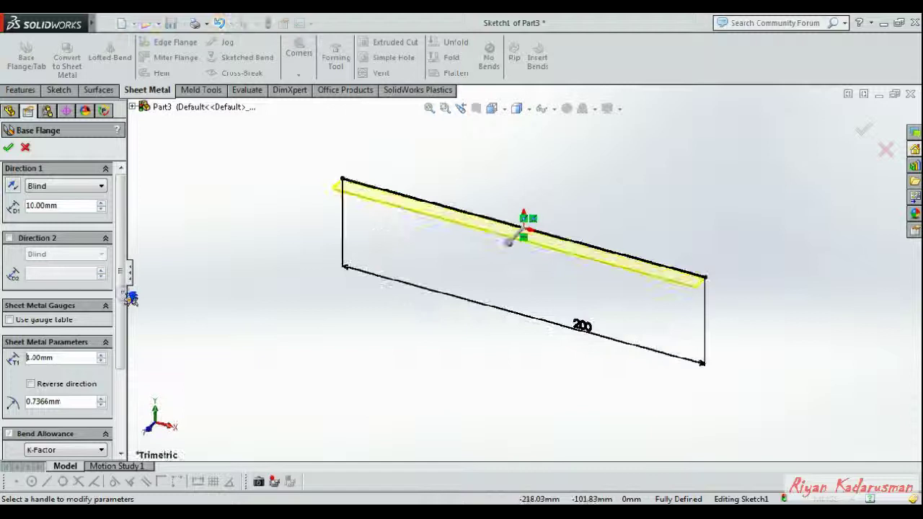
pyautogui.write('50')
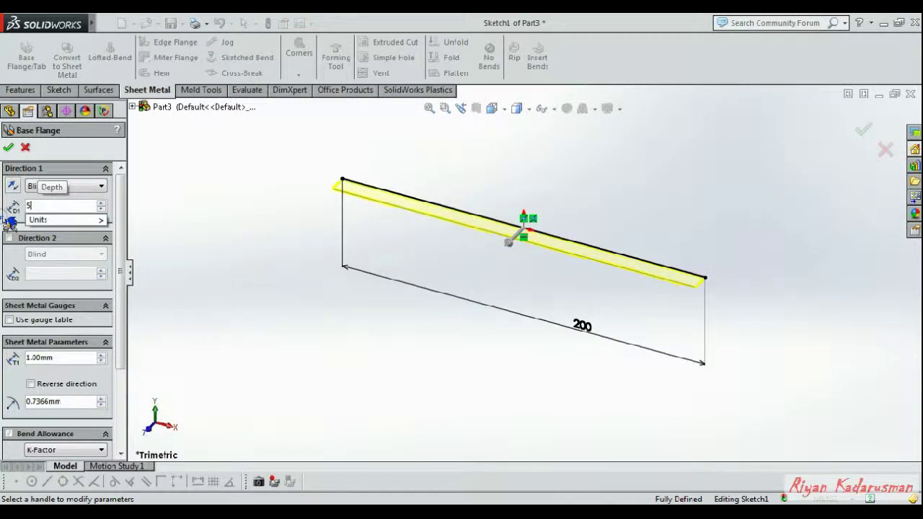
pyautogui.press('Return')
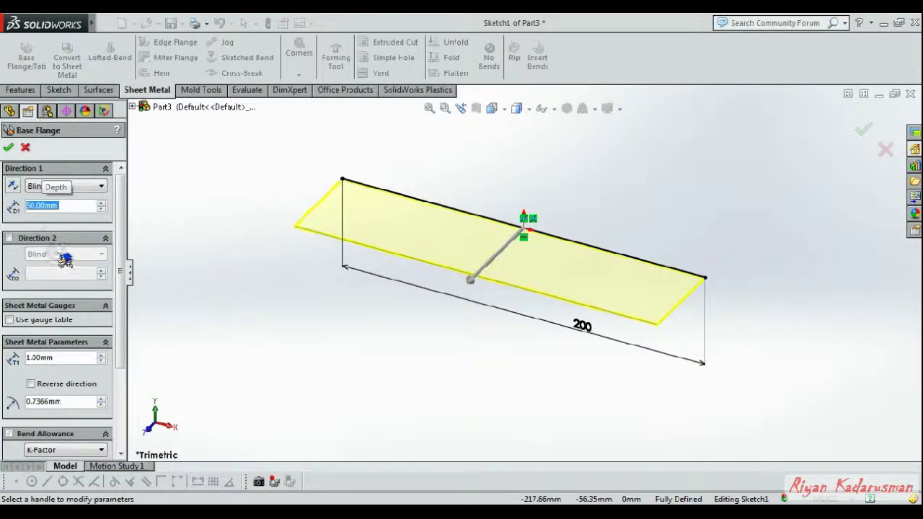
pyautogui.click(51, 245)
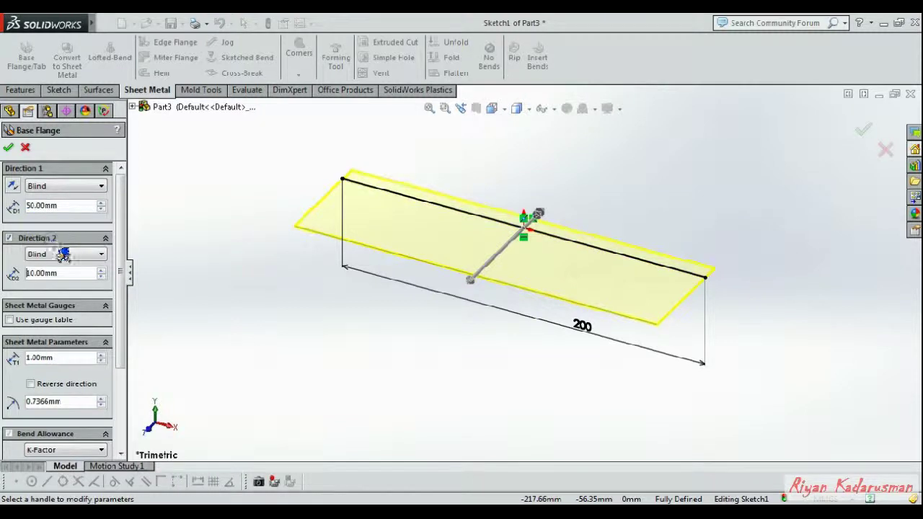
pyautogui.doubleClick(65, 272)
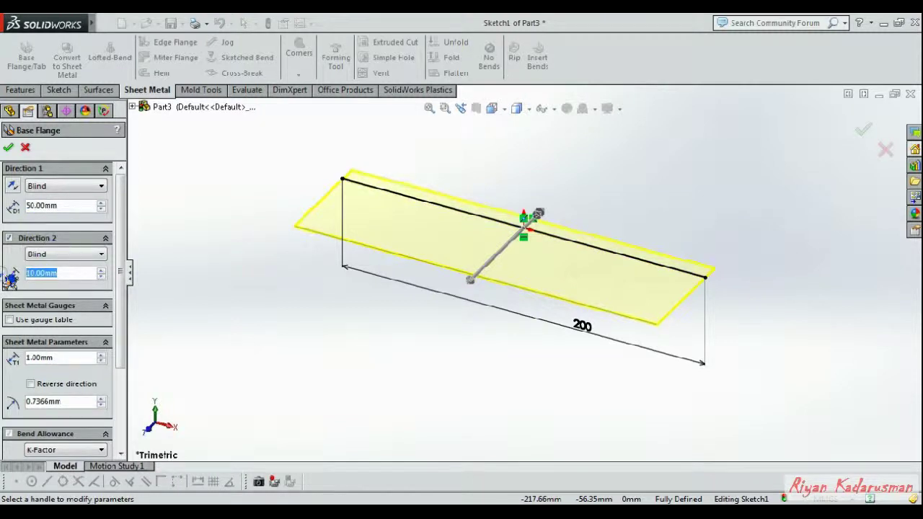
pyautogui.write('50')
pyautogui.press('Return')
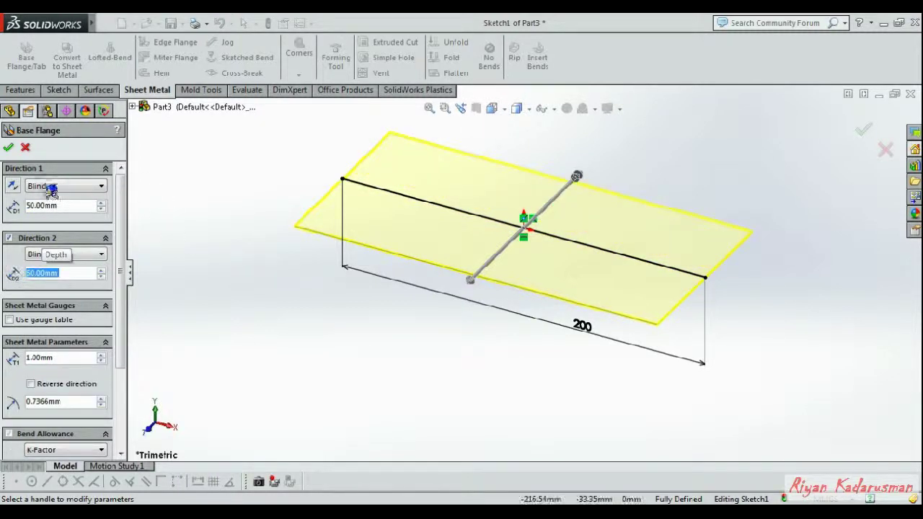
pyautogui.click(10, 148)
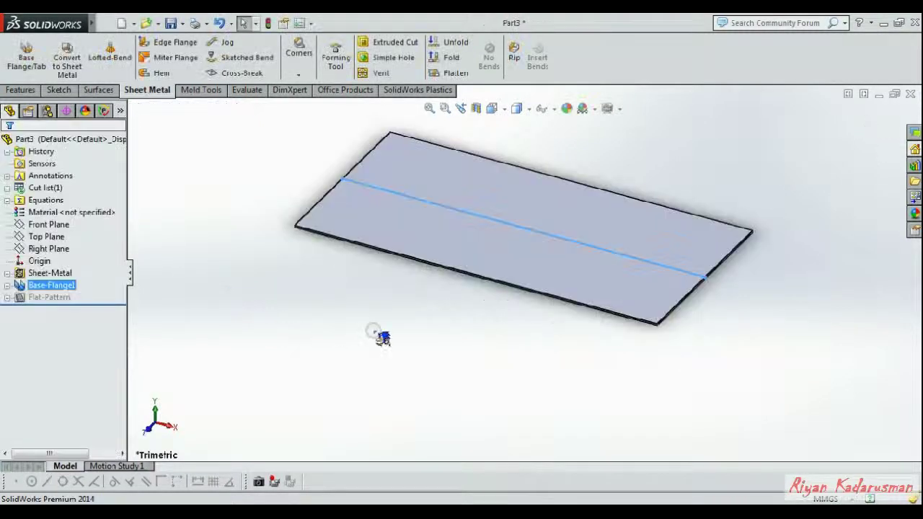
# Step: Select the plate's short edge
pyautogui.scroll(-2, 461, 230)
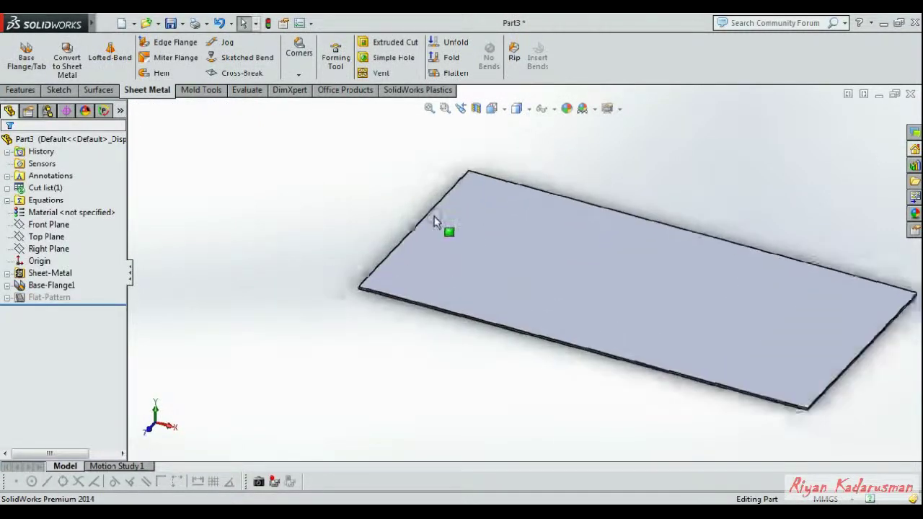
pyautogui.scroll(-3, 440, 231)
pyautogui.click(442, 236)
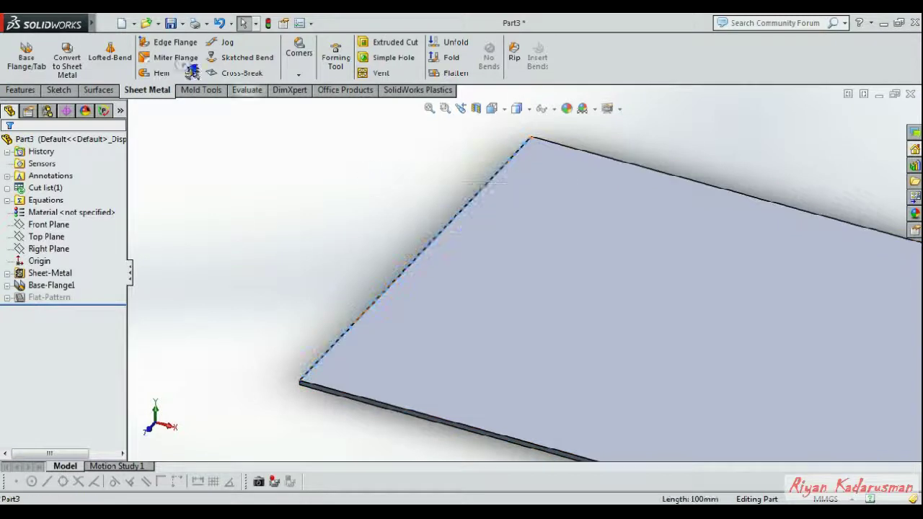
# Step: Add an edge flange on the short edge at 45° with a 50 mm flange length
pyautogui.click(164, 45)
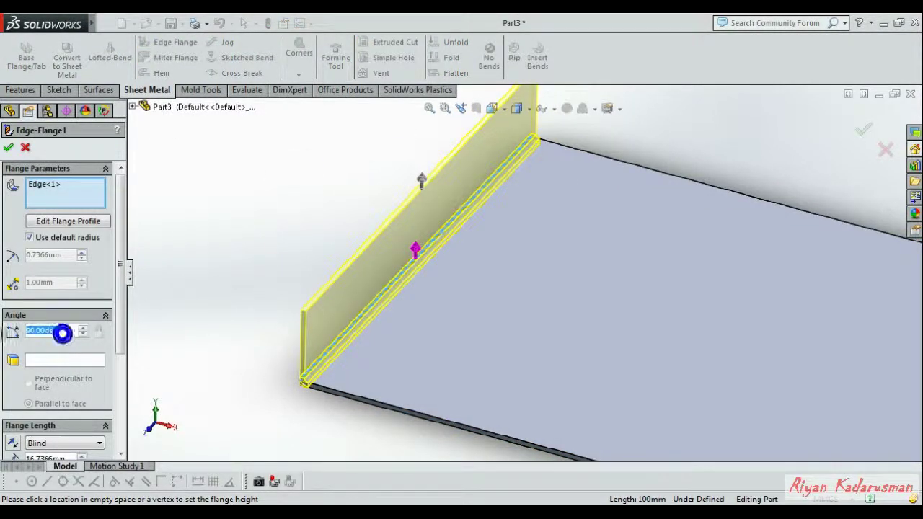
pyautogui.write('45')
pyautogui.press('Return')
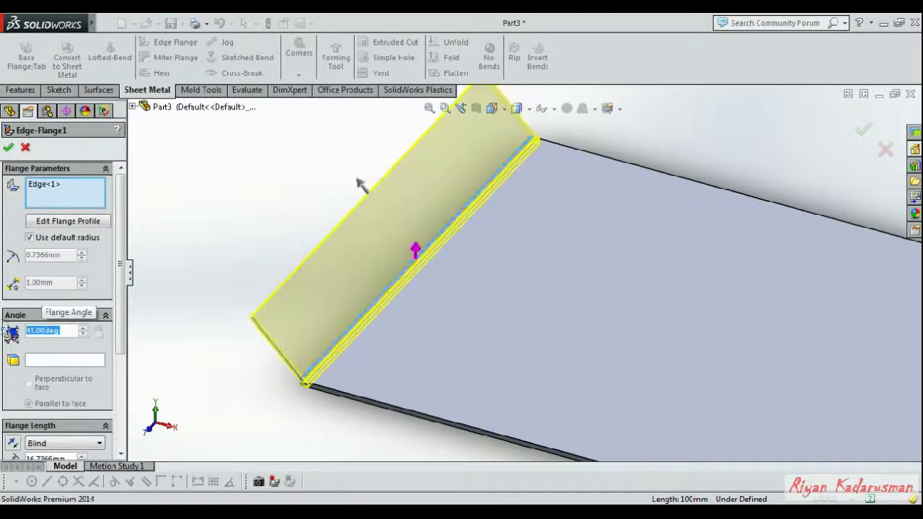
pyautogui.scroll(-1, 120, 342)
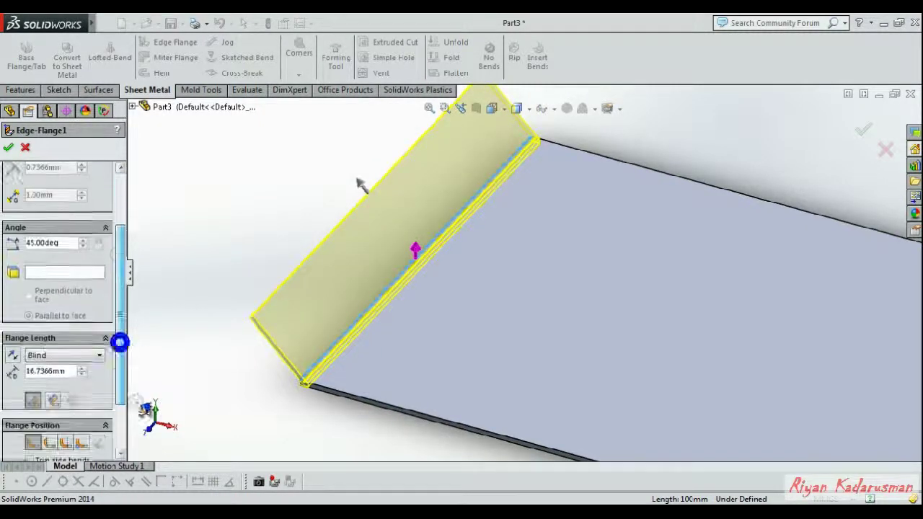
pyautogui.scroll(-2, 73, 369)
pyautogui.doubleClick(68, 327)
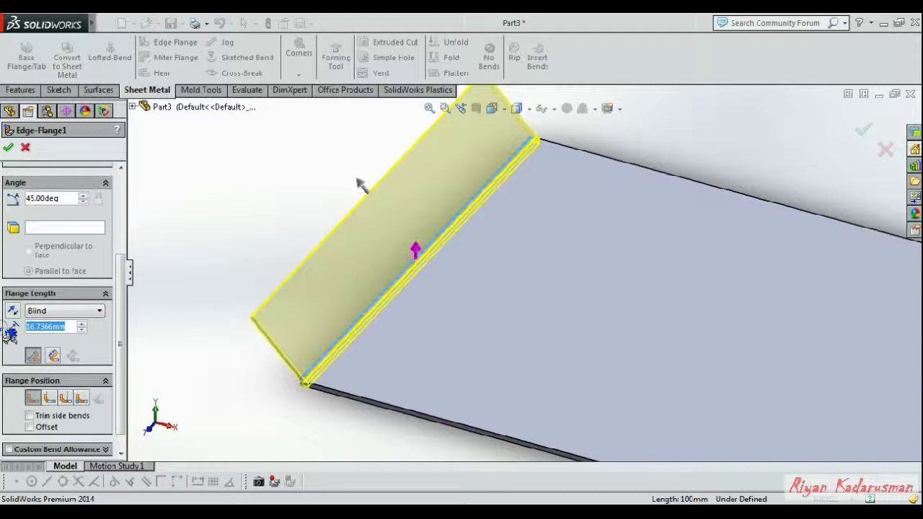
pyautogui.write('40')
pyautogui.press('Return')
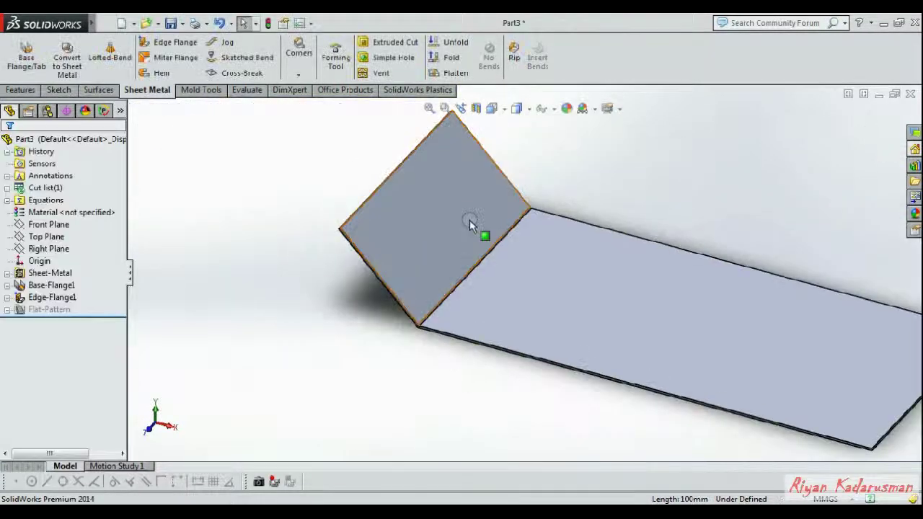
pyautogui.moveTo(469, 220); pyautogui.dragTo(421, 287, button='middle')
# Step: Add a second edge flange on the first flange's top edge, 45° and 100 mm long
pyautogui.scroll(-3, 350, 294)
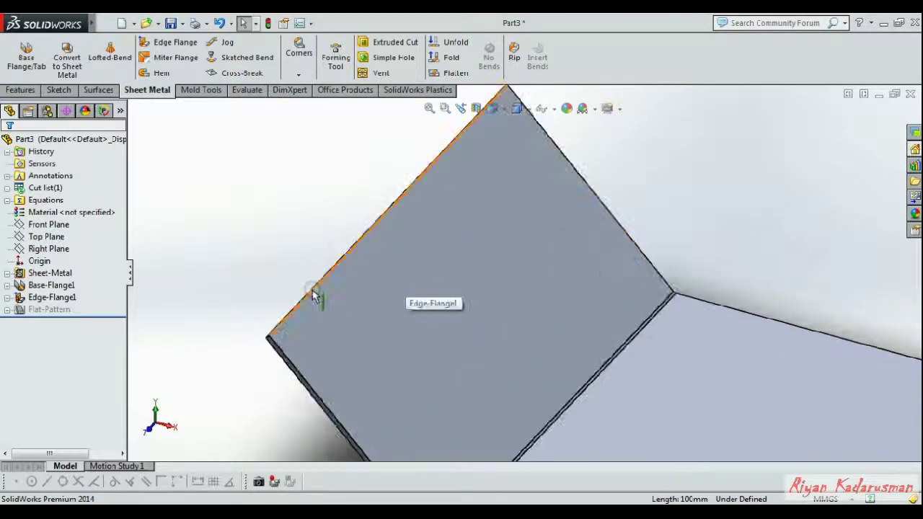
pyautogui.click(312, 292)
pyautogui.click(175, 46)
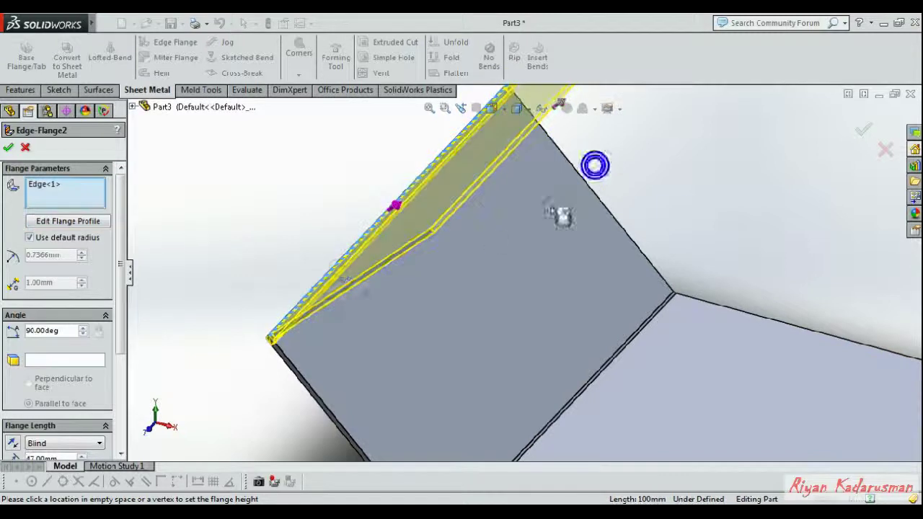
pyautogui.doubleClick(70, 331)
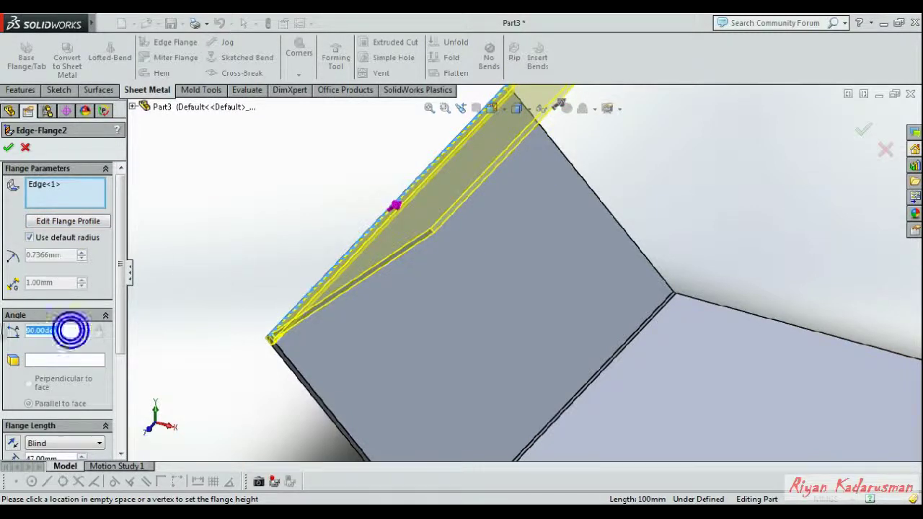
pyautogui.write('45')
pyautogui.press('Return')
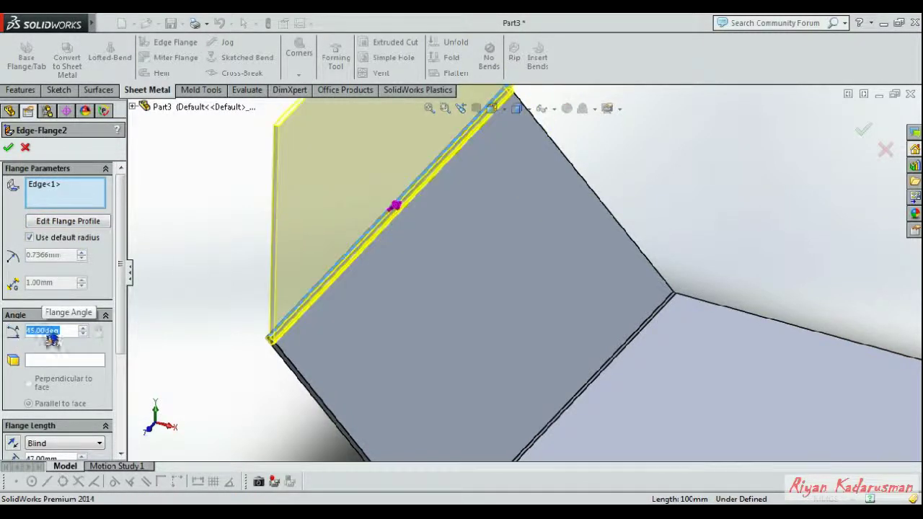
pyautogui.scroll(-5, 121, 333)
pyautogui.doubleClick(44, 306)
pyautogui.write('100')
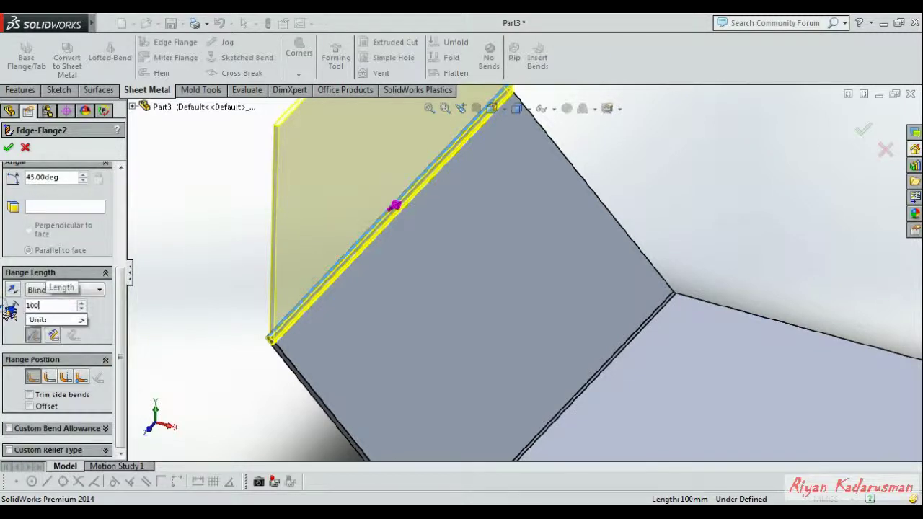
pyautogui.press('Return')
pyautogui.click(12, 148)
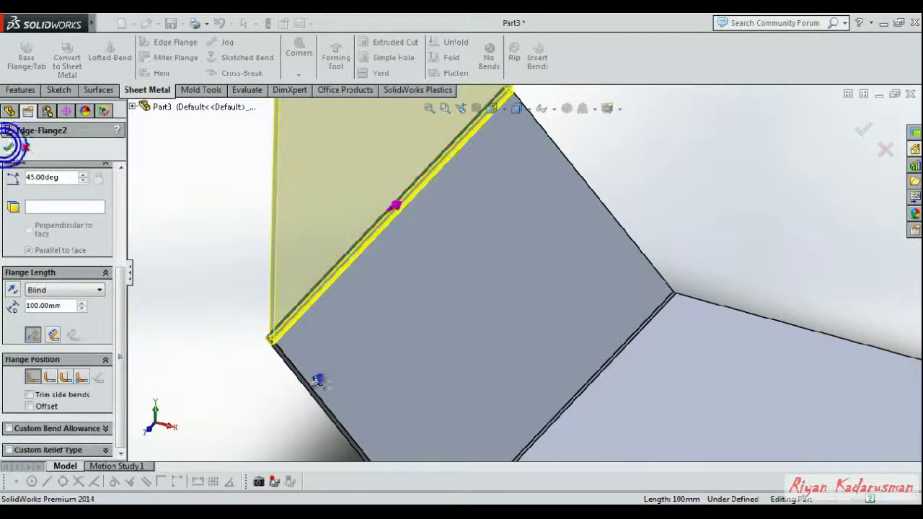
pyautogui.scroll(5, 532, 303)
pyautogui.scroll(3, 532, 303)
pyautogui.scroll(-2, 573, 309)
# Step: Select the base, angled, vertical and corner outer edges until the total length reads 690.25 mm
pyautogui.scroll(-2, 438, 364)
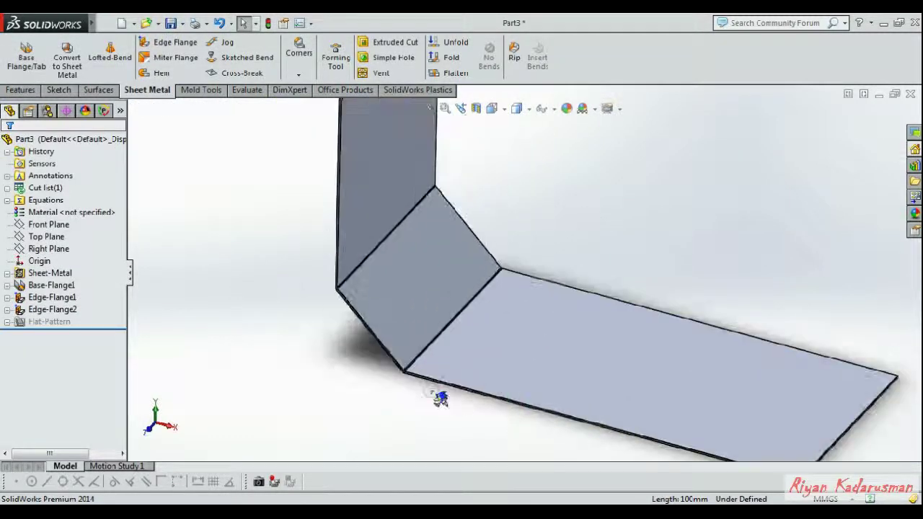
pyautogui.scroll(-3, 438, 362)
pyautogui.click(429, 325)
pyautogui.keyDown('ctrl'); pyautogui.click(364, 276); pyautogui.keyUp('ctrl')
pyautogui.scroll(3, 435, 351)
pyautogui.scroll(-4, 454, 309)
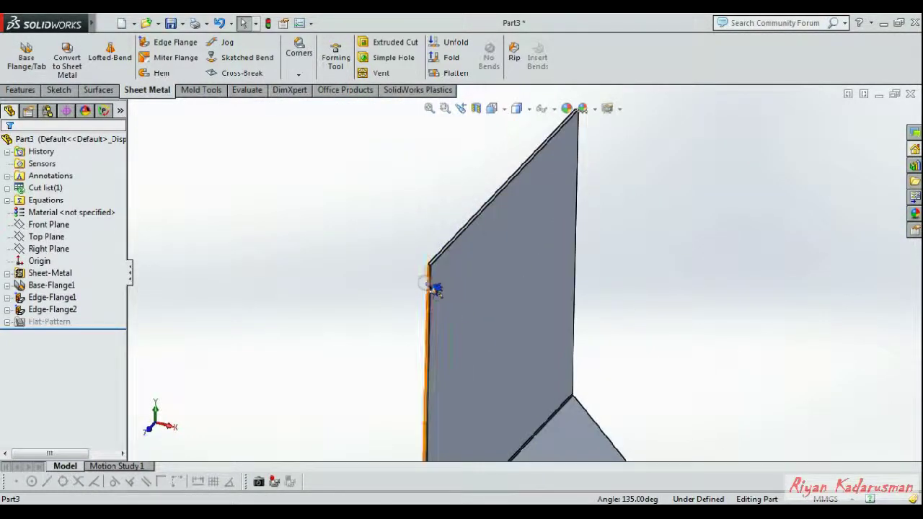
pyautogui.keyDown('ctrl'); pyautogui.click(431, 288); pyautogui.keyUp('ctrl')
pyautogui.scroll(3, 591, 330)
pyautogui.scroll(-4, 546, 196)
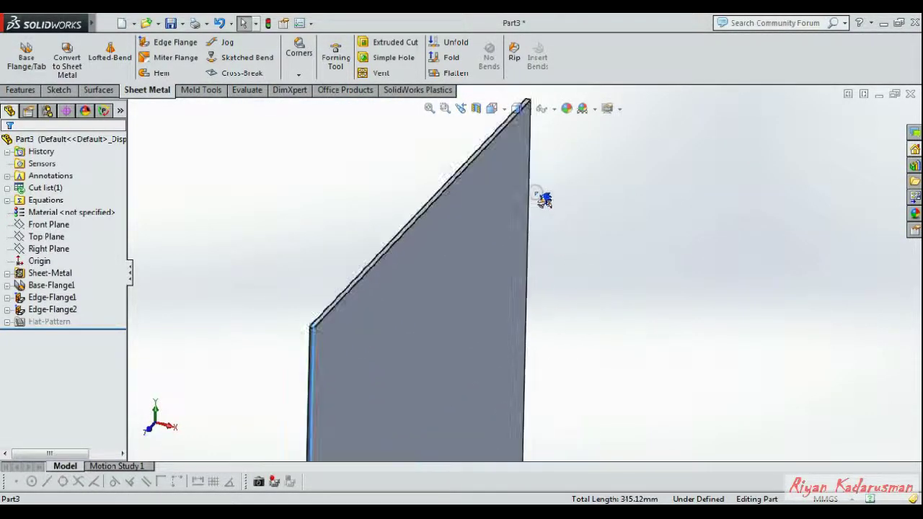
pyautogui.scroll(3, 566, 313)
pyautogui.scroll(-4, 513, 341)
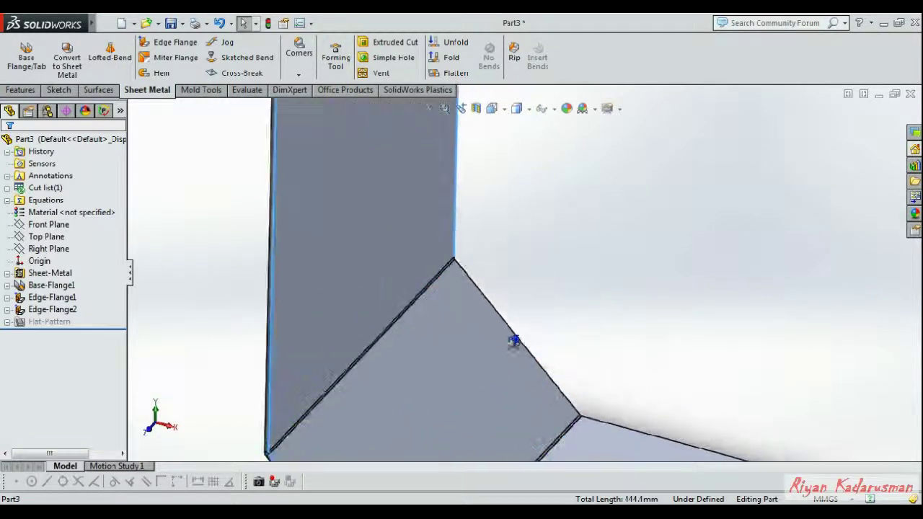
pyautogui.keyDown('ctrl'); pyautogui.click(497, 316); pyautogui.keyUp('ctrl')
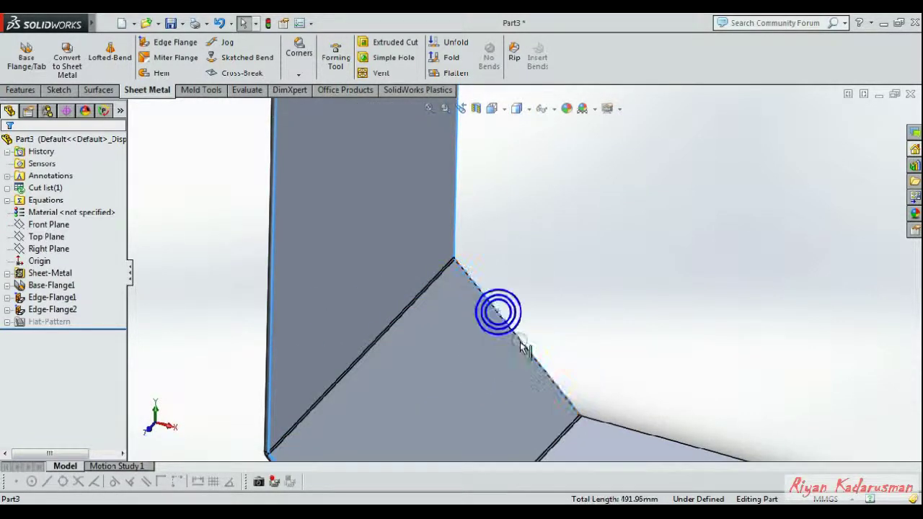
pyautogui.keyDown('ctrl'); pyautogui.click(595, 424); pyautogui.keyUp('ctrl')
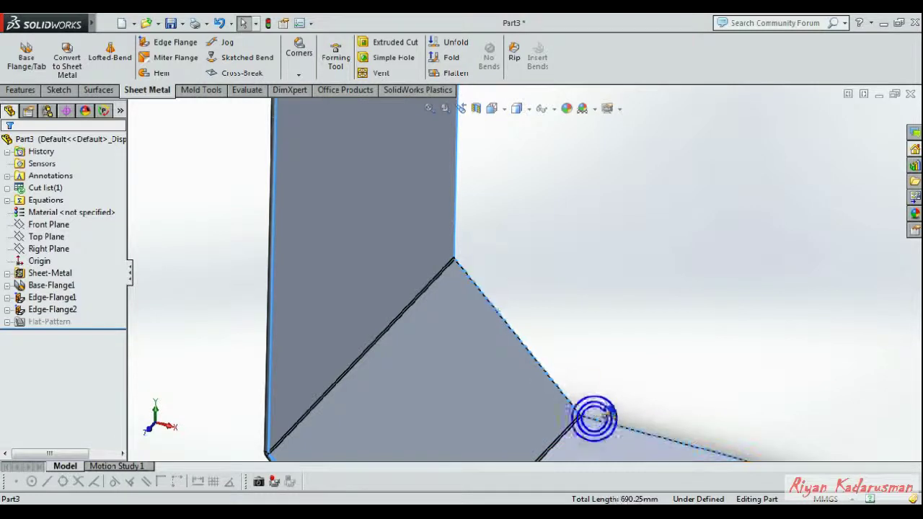
pyautogui.scroll(5, 521, 274)
# Step: Start a 90° edge flange on the picked edges with a 50 mm flange length
pyautogui.click(156, 44)
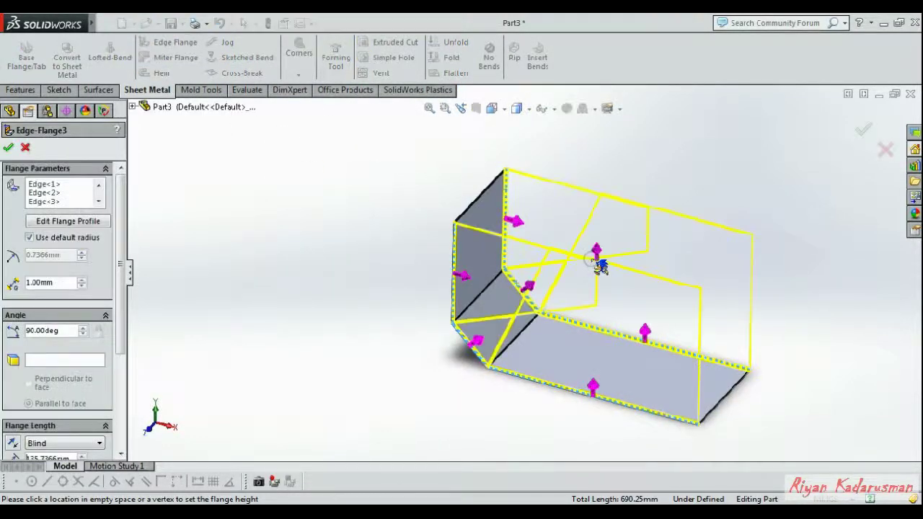
pyautogui.click(573, 306)
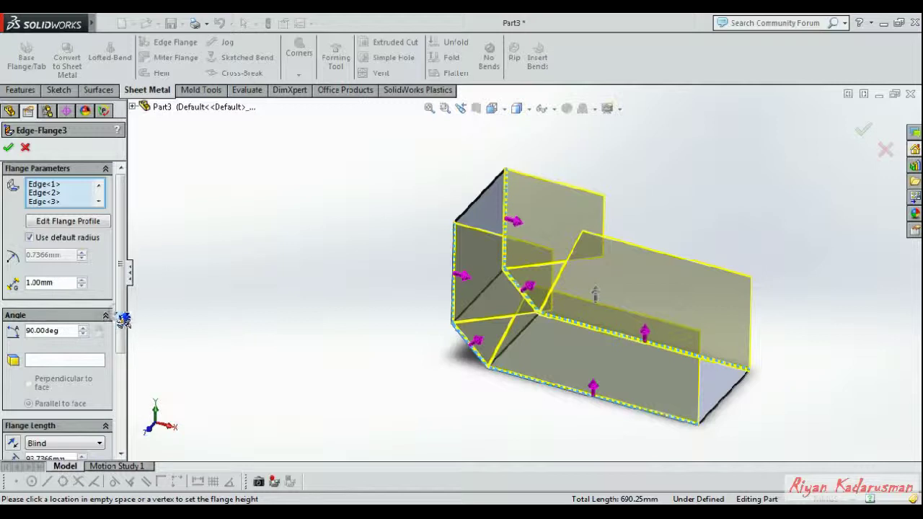
pyautogui.scroll(-5, 126, 318)
pyautogui.doubleClick(68, 305)
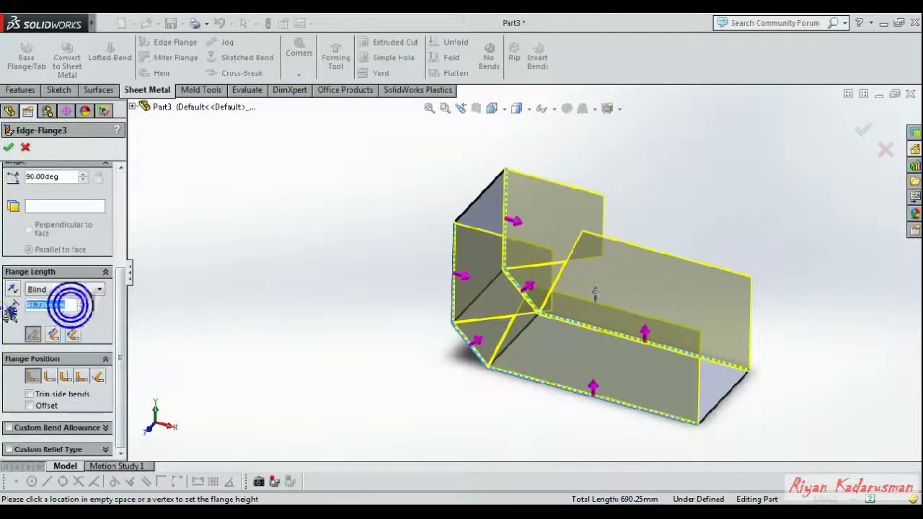
pyautogui.write('50')
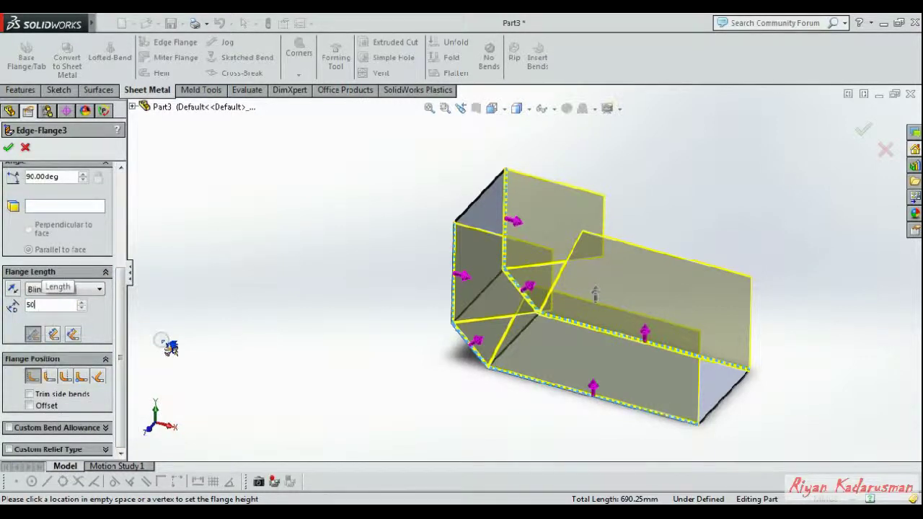
pyautogui.press('Return')
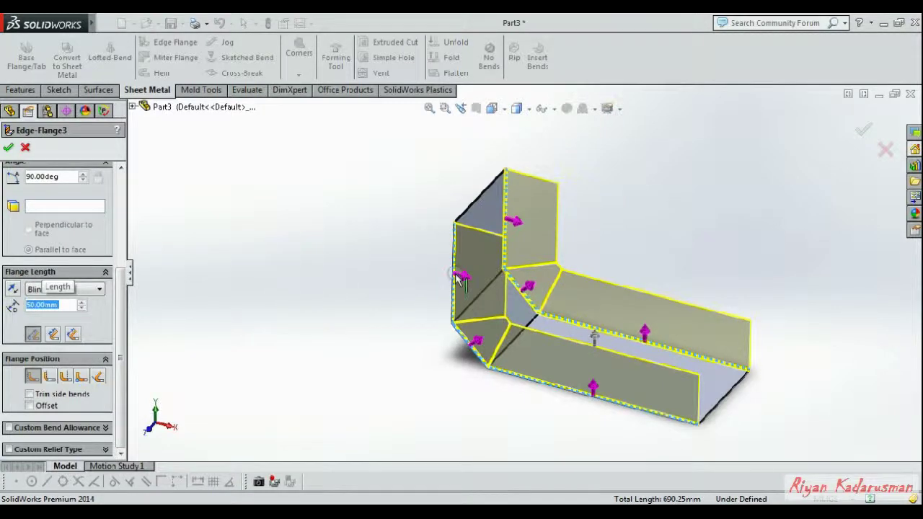
# Step: Compare the Flange Position options and return to Material Inside
pyautogui.scroll(-1, 540, 364)
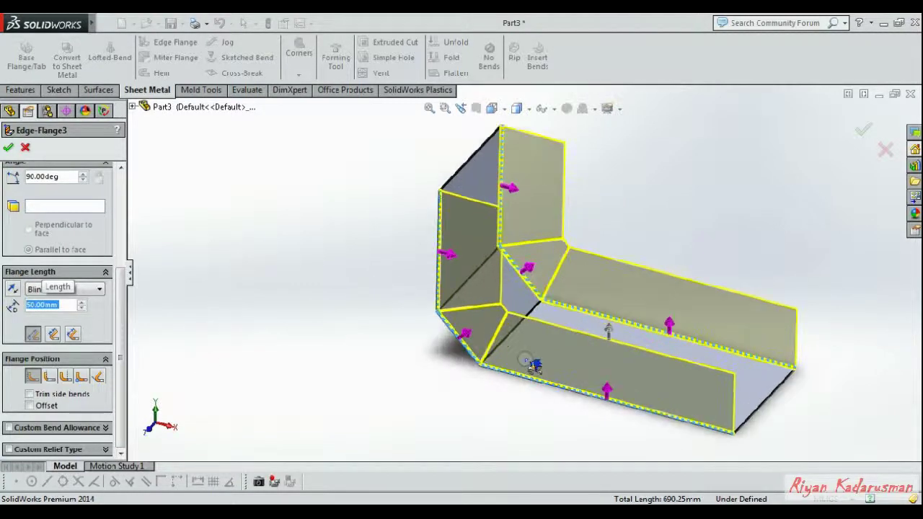
pyautogui.scroll(-3, 412, 309)
pyautogui.scroll(-2, 401, 295)
pyautogui.scroll(-1, 425, 279)
pyautogui.scroll(-2, 425, 280)
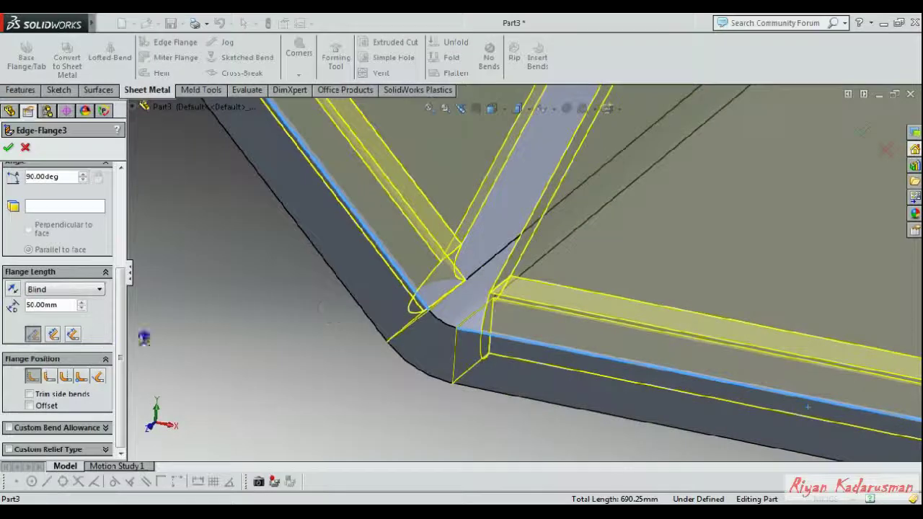
pyautogui.click(51, 377)
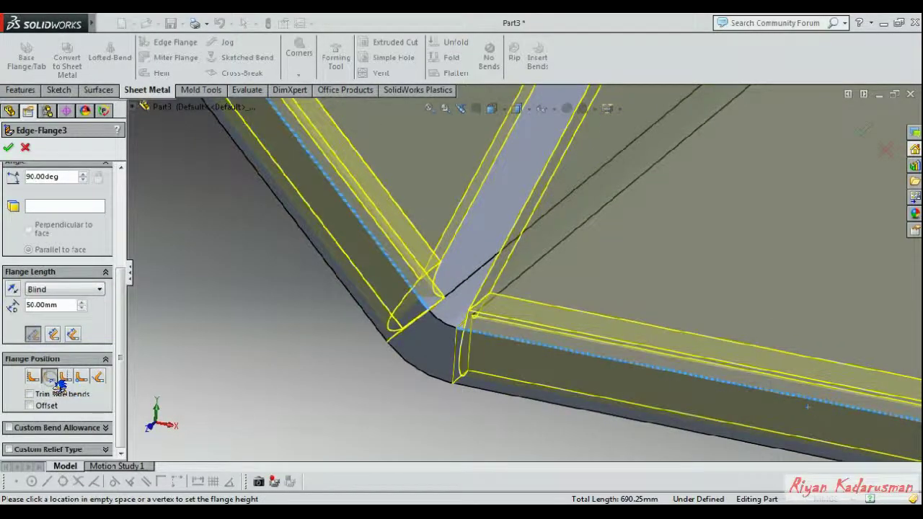
pyautogui.click(80, 377)
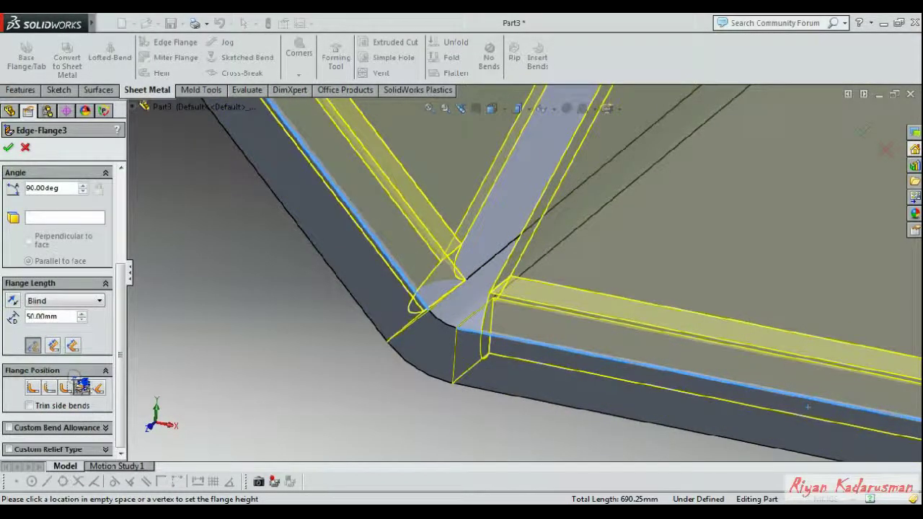
pyautogui.click(41, 388)
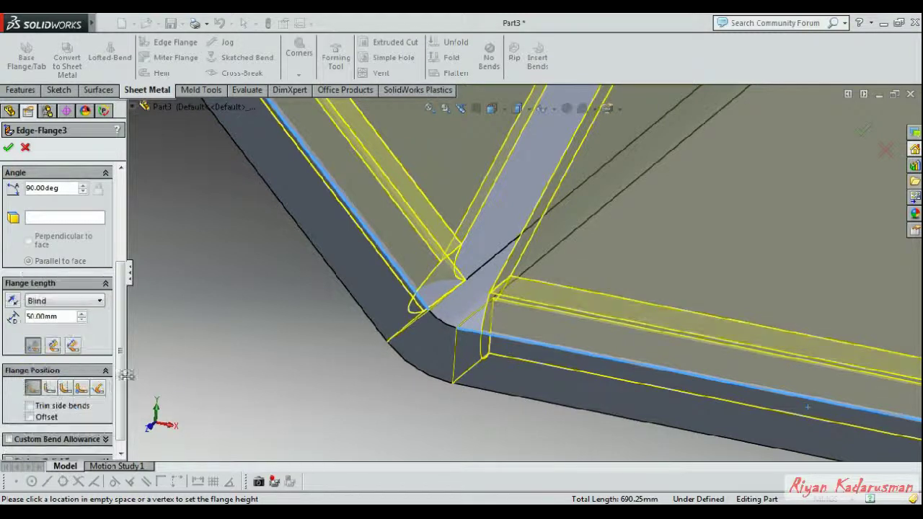
pyautogui.moveTo(269, 390); pyautogui.dragTo(144, 288, button='middle')
pyautogui.scroll(3, 24, 168)
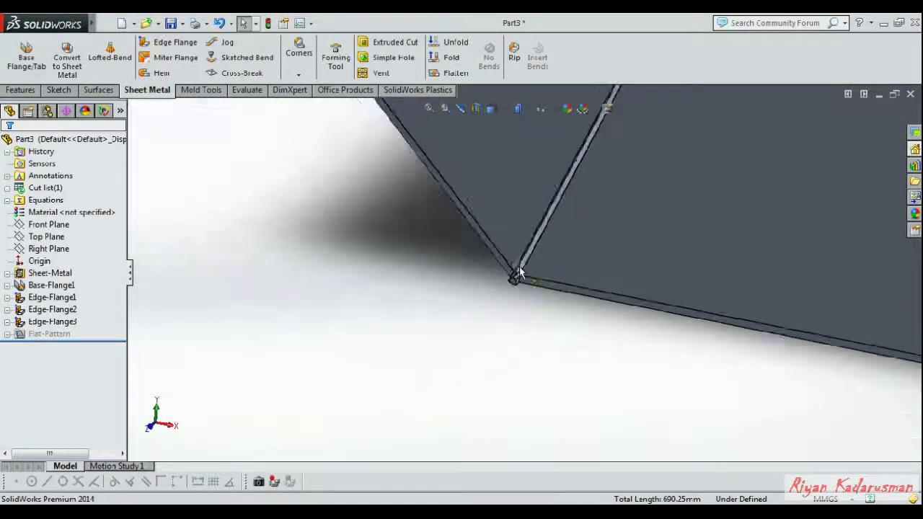
# Step: Reopen Edge-Flange3 with Edit Feature from its face to change its flange position
pyautogui.scroll(-3, 481, 344)
pyautogui.click(485, 206)
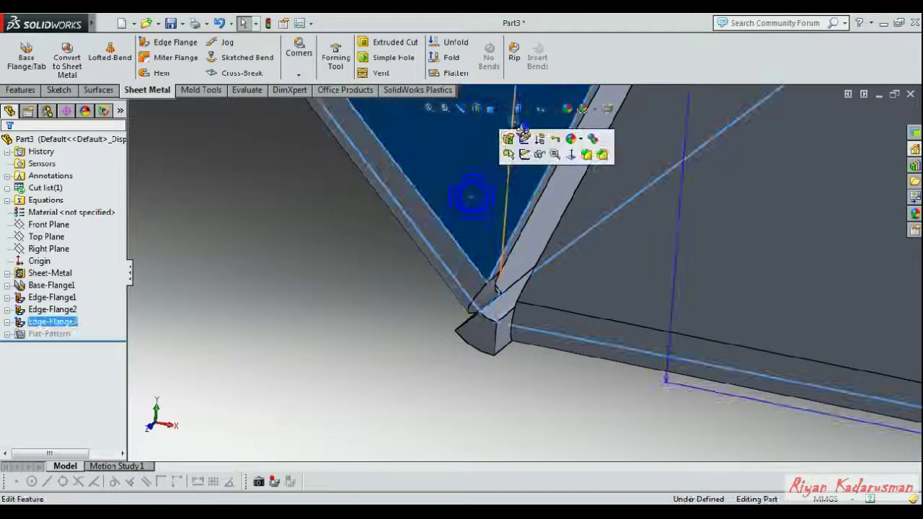
pyautogui.click(524, 144)
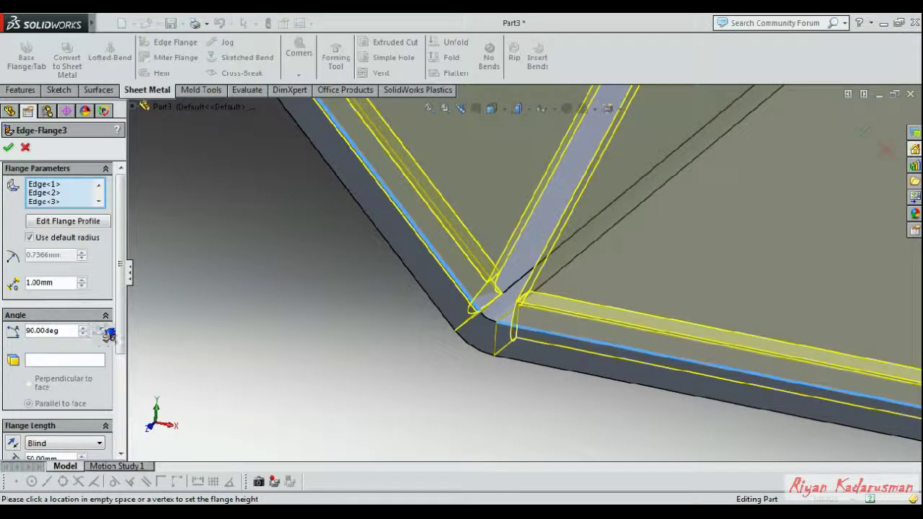
pyautogui.scroll(-3, 123, 332)
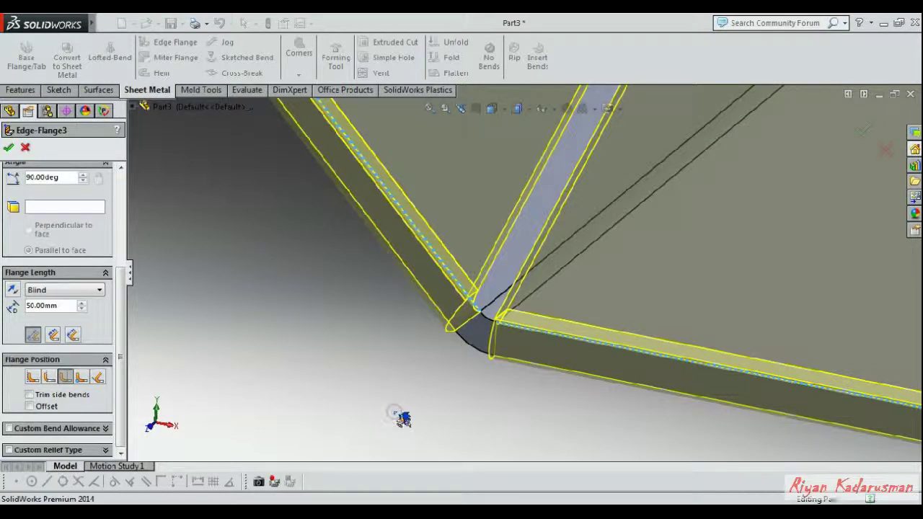
# Step: Select the upright, angled and long edges around the inner corner
pyautogui.scroll(5, 641, 239)
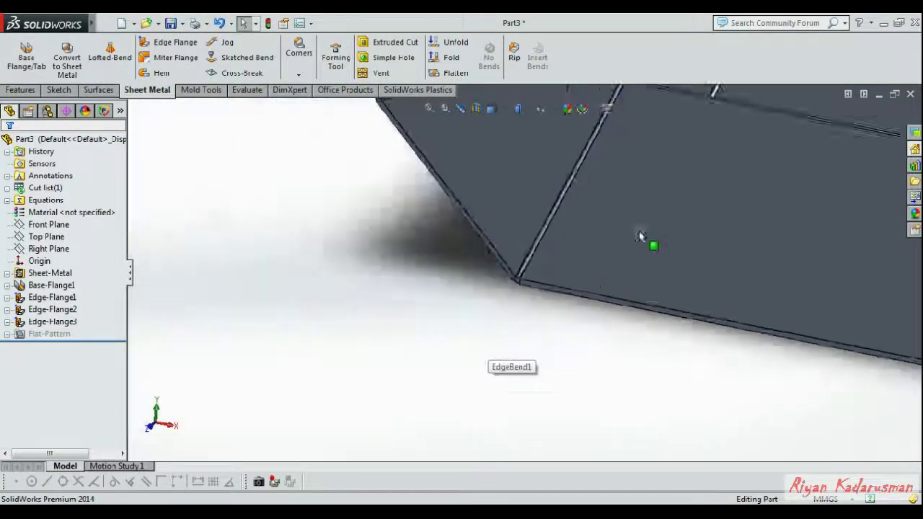
pyautogui.scroll(3, 641, 239)
pyautogui.moveTo(638, 181); pyautogui.dragTo(612, 191, button='middle')
pyautogui.scroll(-5, 441, 250)
pyautogui.scroll(-4, 443, 250)
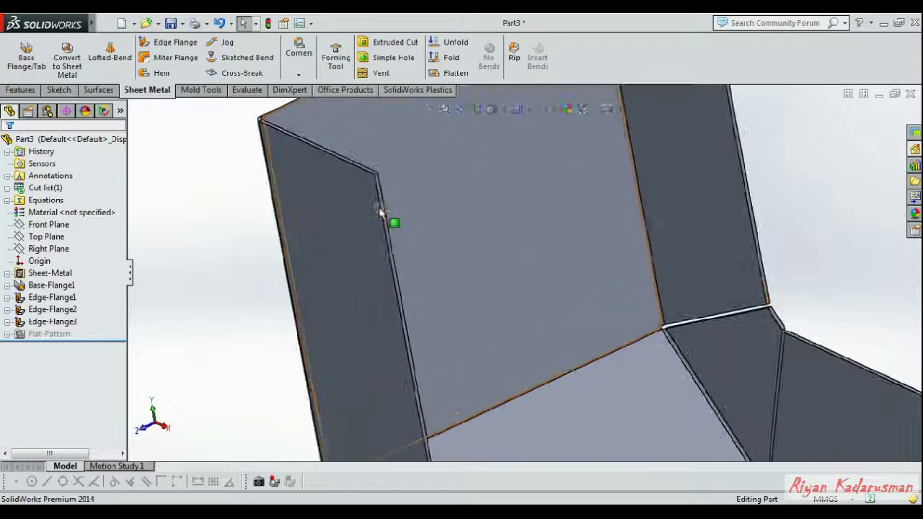
pyautogui.scroll(-4, 404, 216)
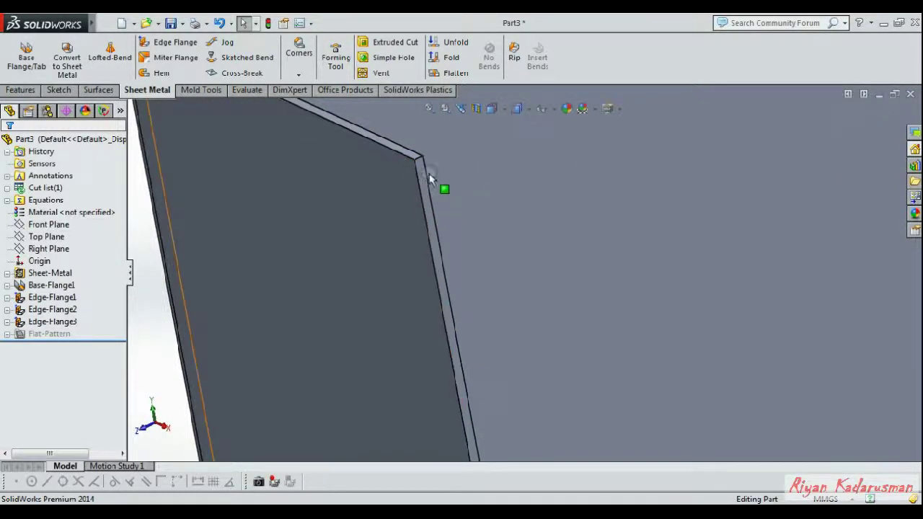
pyautogui.click(425, 180)
pyautogui.scroll(3, 513, 311)
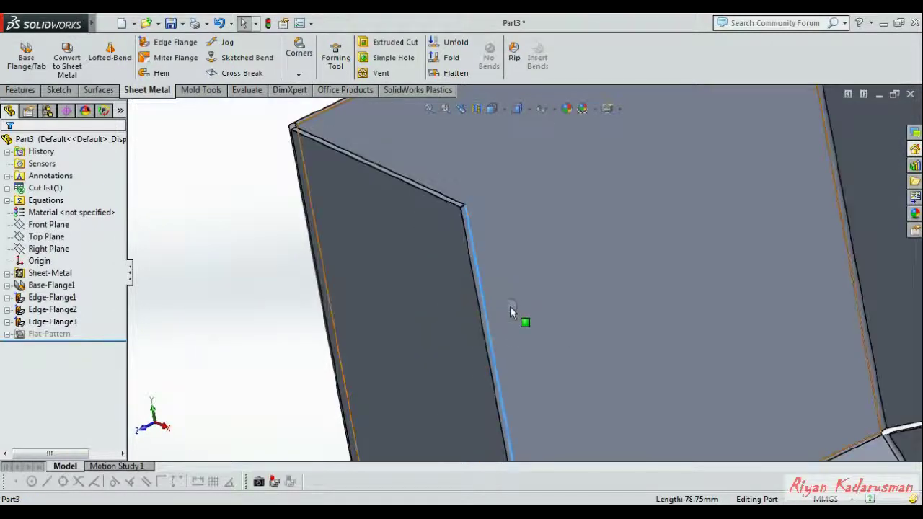
pyautogui.scroll(4, 568, 346)
pyautogui.scroll(-6, 537, 303)
pyautogui.click(546, 325)
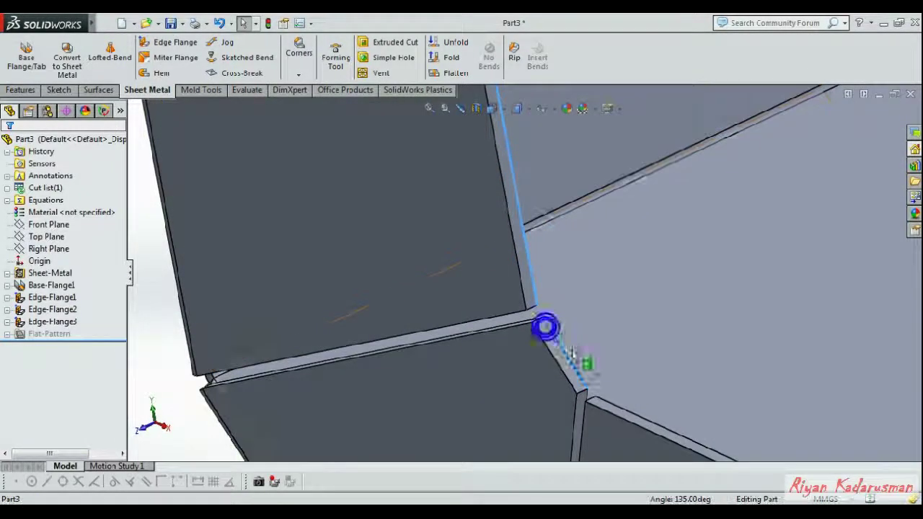
pyautogui.scroll(-3, 570, 288)
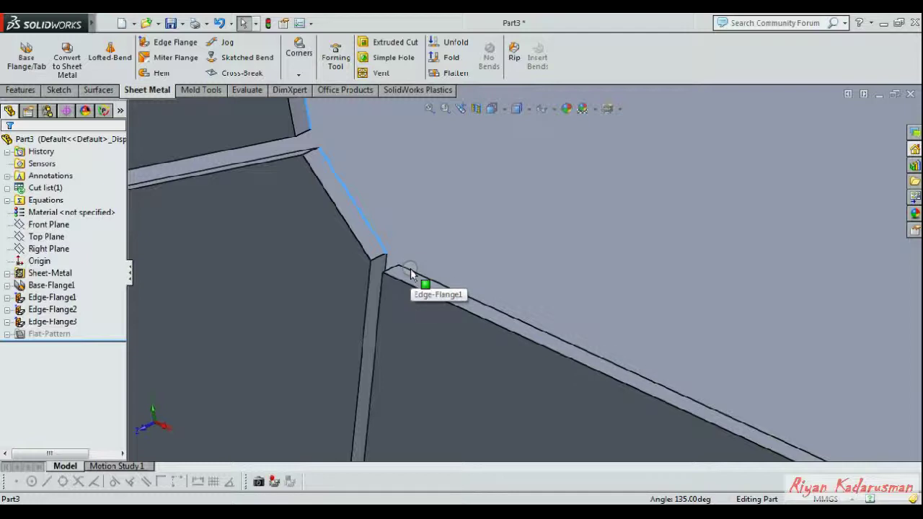
pyautogui.keyDown('ctrl'); pyautogui.click(408, 271); pyautogui.keyUp('ctrl')
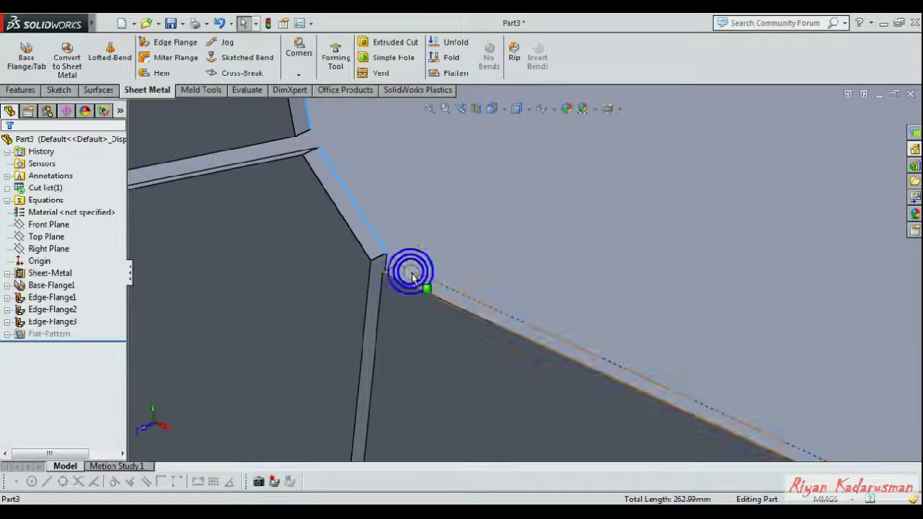
# Step: Re-pick the top, slanted and long lower edges at the corner for the new flange
pyautogui.click(173, 58)
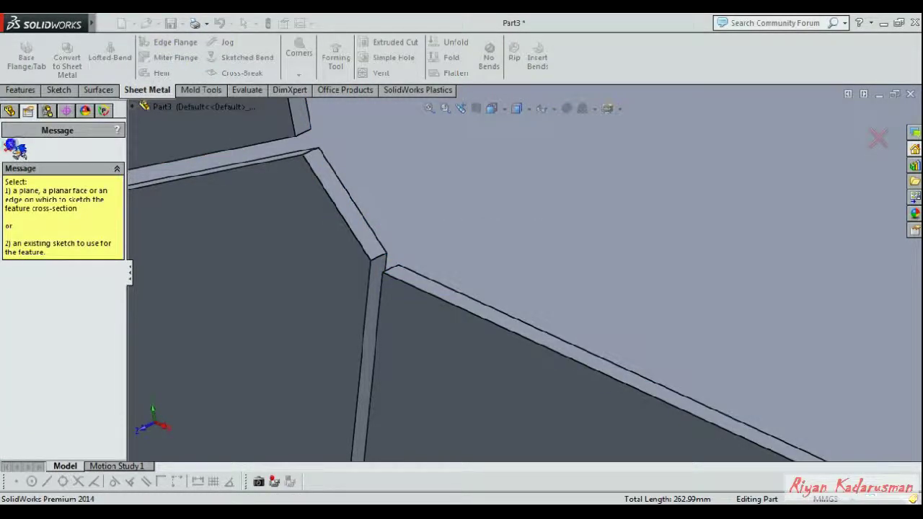
pyautogui.click(309, 121)
pyautogui.click(337, 180)
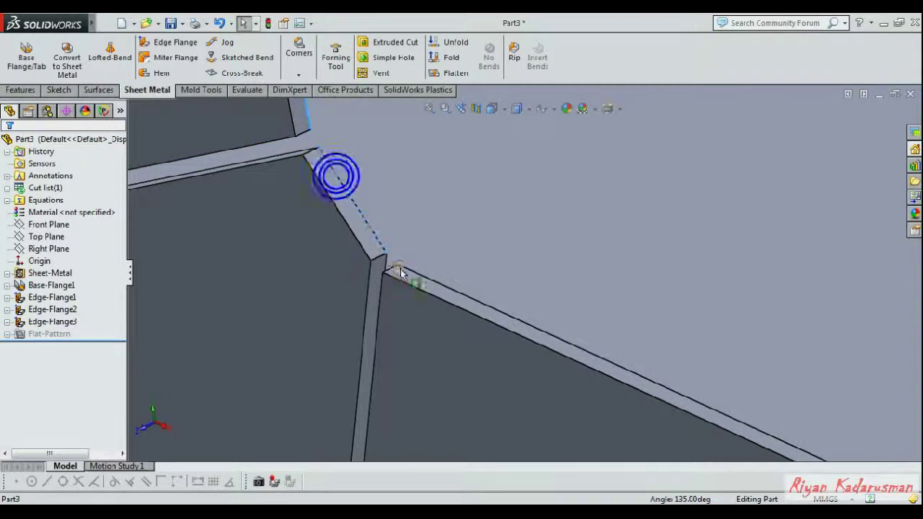
pyautogui.click(411, 275)
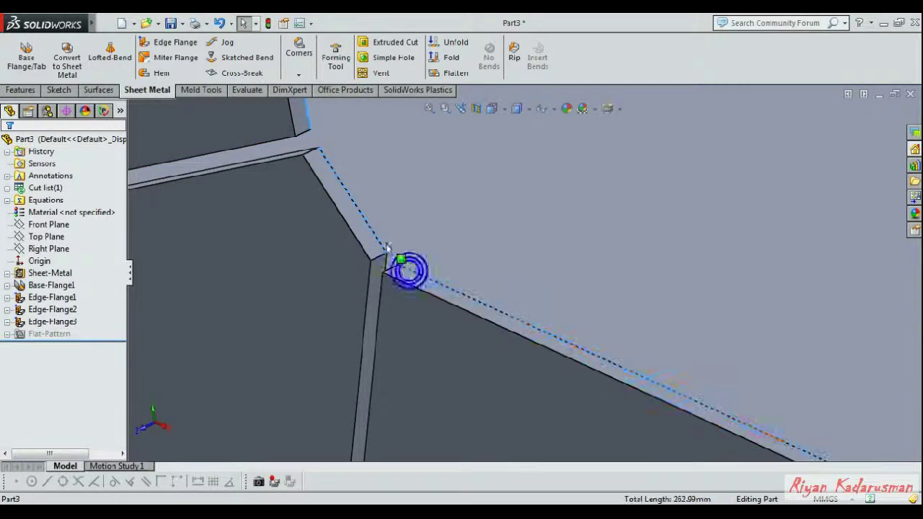
# Step: Add a 90° edge flange on the three edges, with its length set Up To Vertex at the corner vertex
pyautogui.click(167, 42)
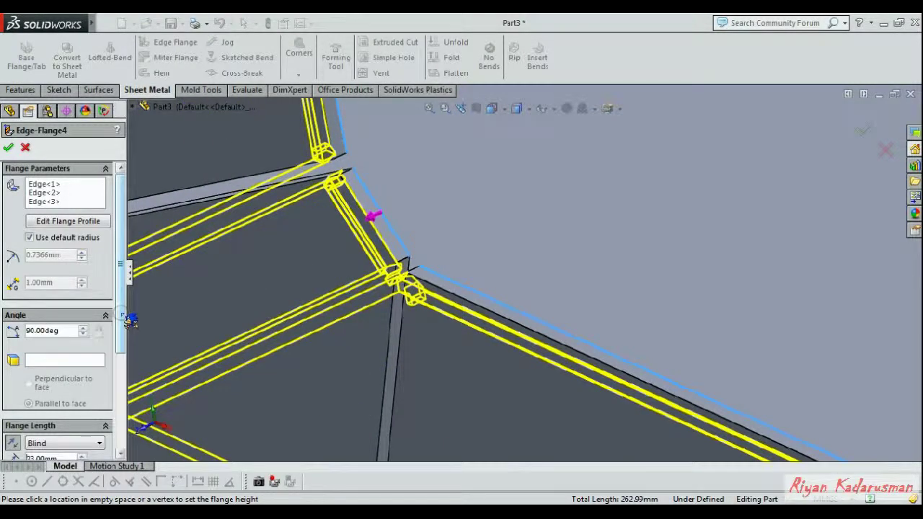
pyautogui.scroll(-5, 119, 318)
pyautogui.click(85, 289)
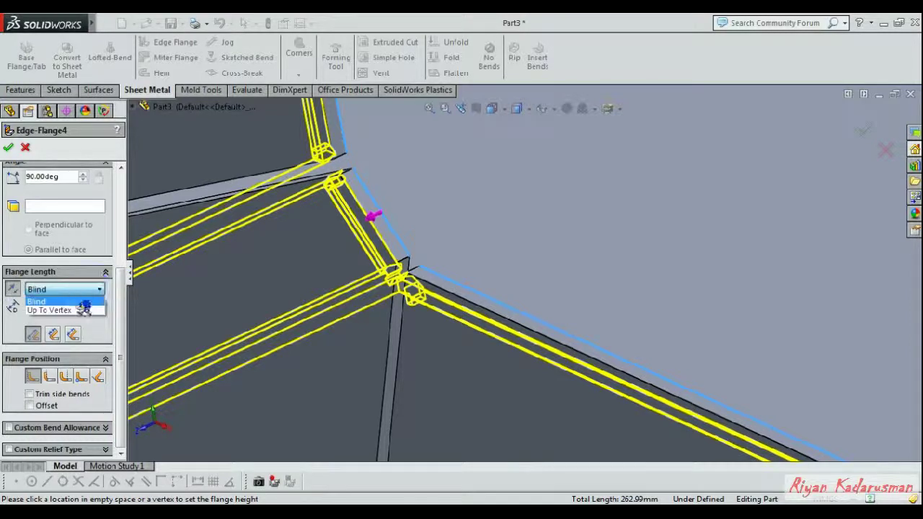
pyautogui.click(84, 308)
pyautogui.scroll(3, 627, 211)
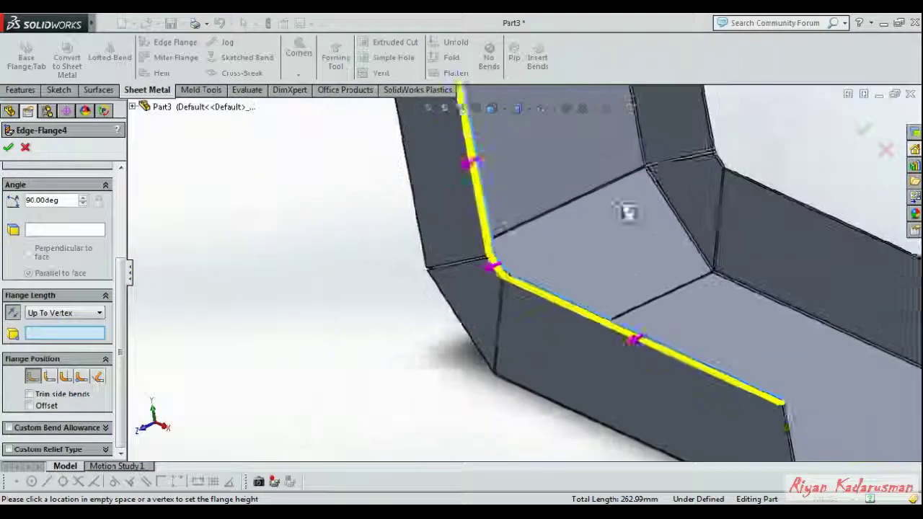
pyautogui.scroll(-2, 720, 196)
pyautogui.scroll(-2, 655, 212)
pyautogui.scroll(-2, 593, 227)
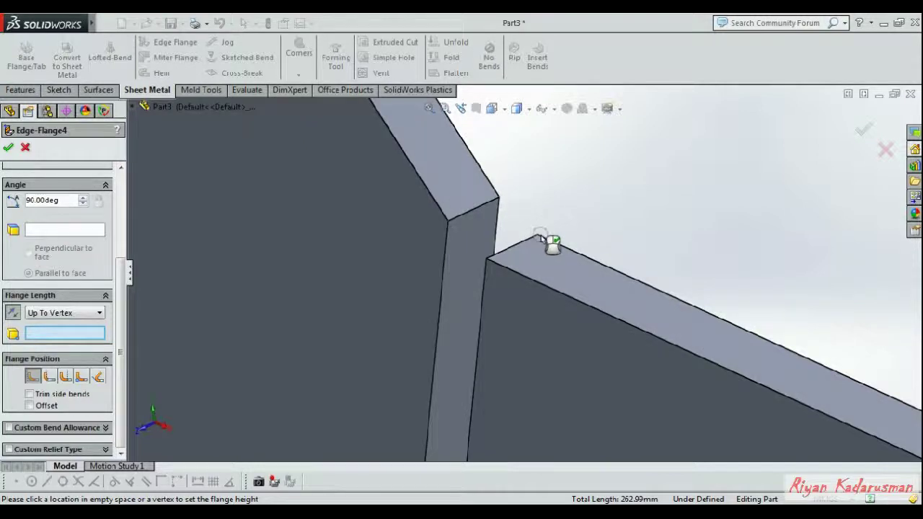
pyautogui.click(537, 236)
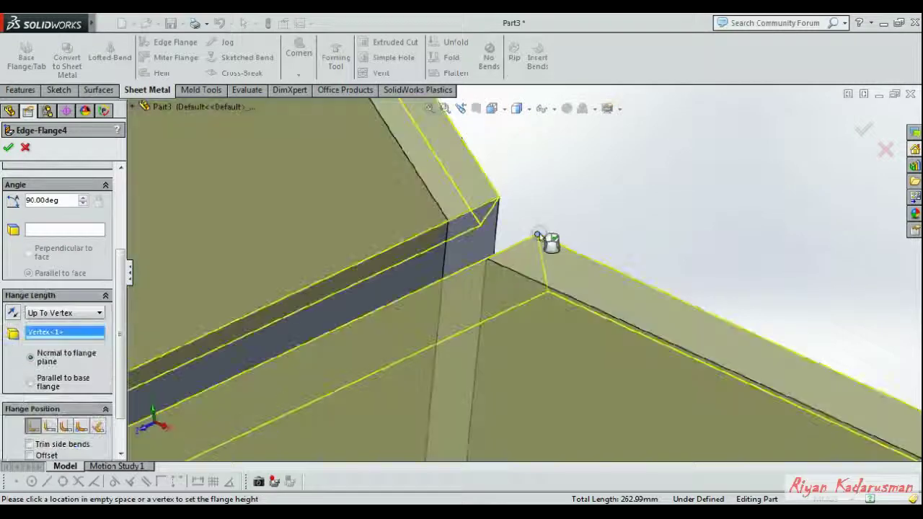
pyautogui.click(857, 131)
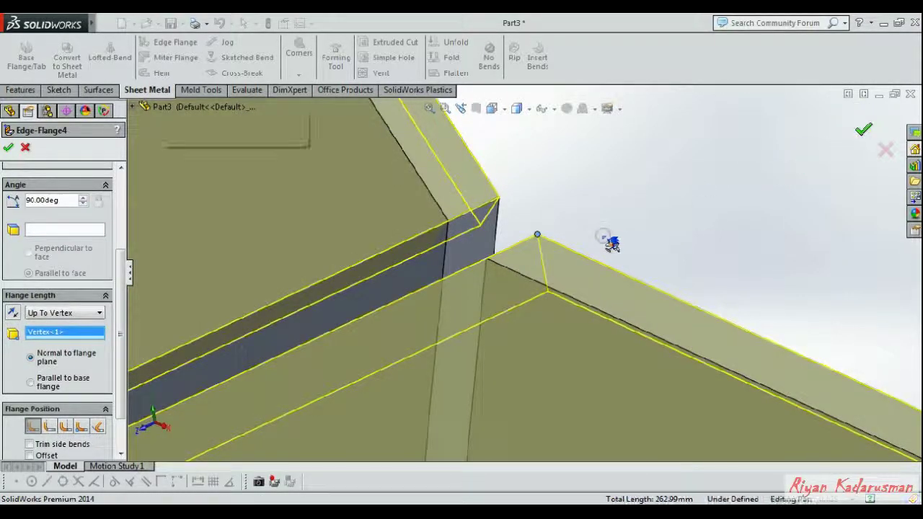
pyautogui.moveTo(661, 209)
pyautogui.mouseDown(button='middle')
pyautogui.moveTo(567, 319)
pyautogui.moveTo(545, 305)
pyautogui.moveTo(552, 298)
pyautogui.moveTo(506, 238)
pyautogui.mouseUp(button='middle')
# Step: Change Edge-Flange4's Up To Vertex height to reference the outer corner vertex, Vertex<2>
pyautogui.click(458, 202)
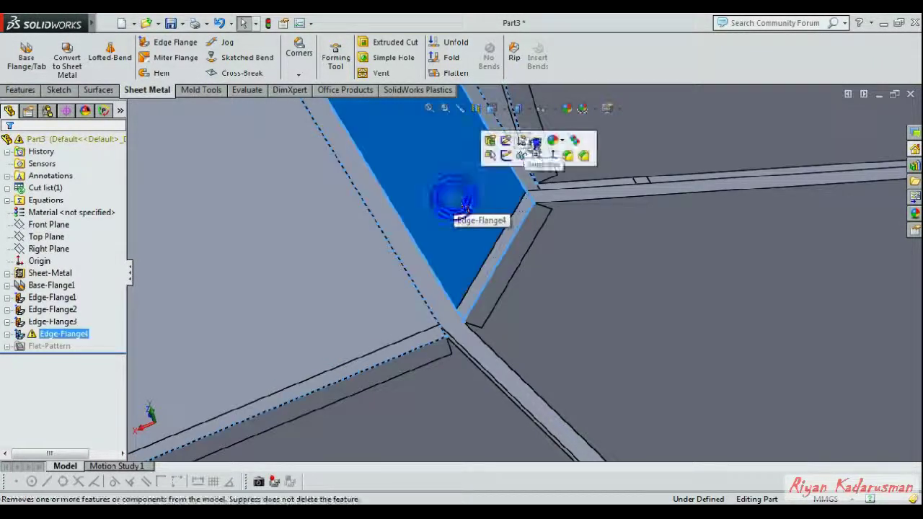
pyautogui.click(490, 144)
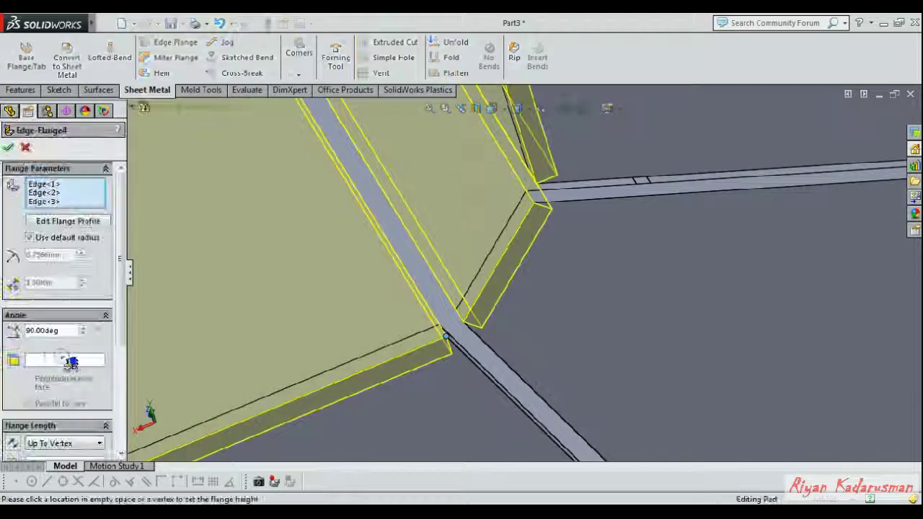
pyautogui.click(122, 328)
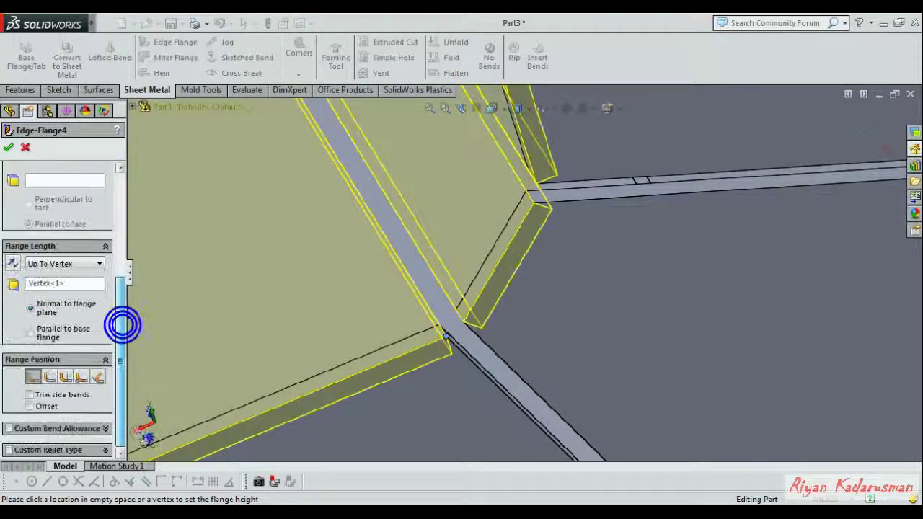
pyautogui.click(89, 265)
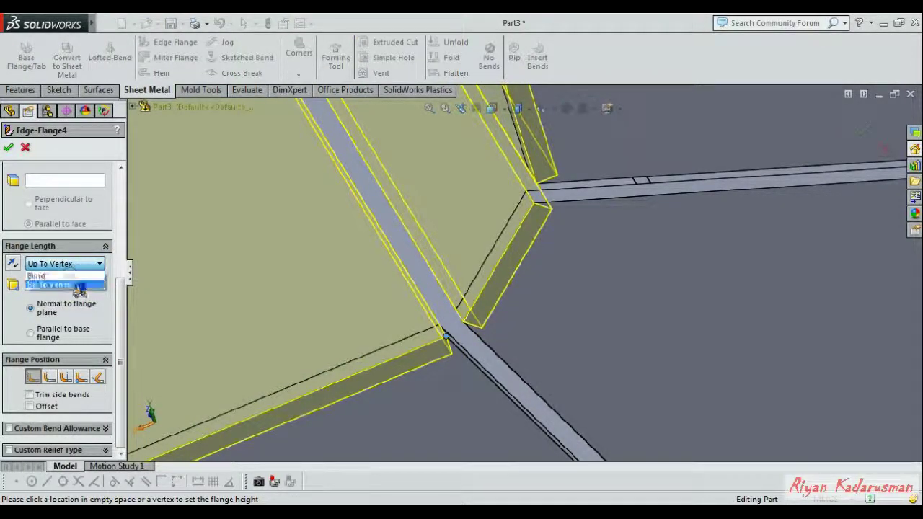
pyautogui.click(72, 284)
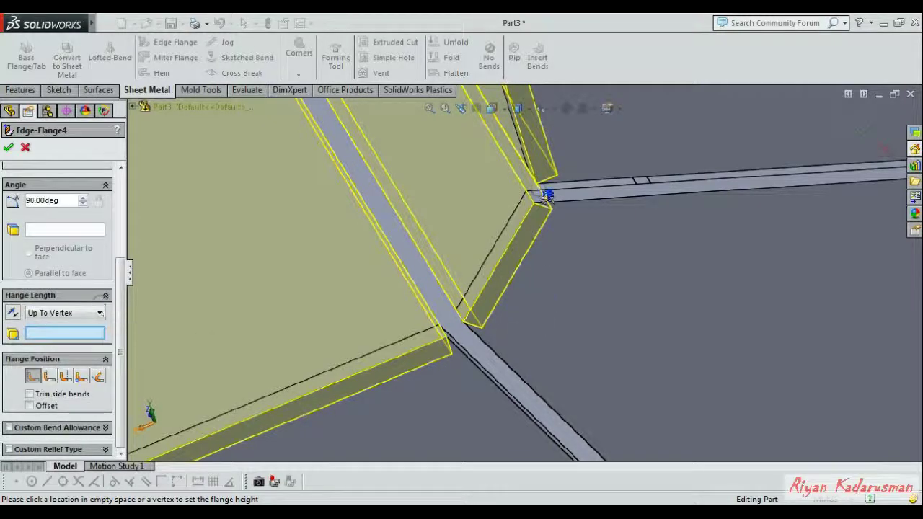
pyautogui.click(527, 193)
pyautogui.click(527, 193)
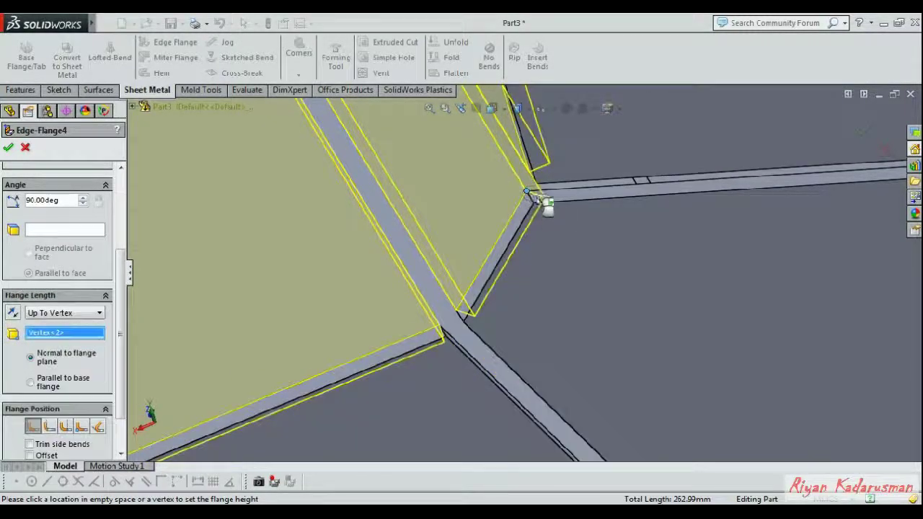
pyautogui.click(11, 148)
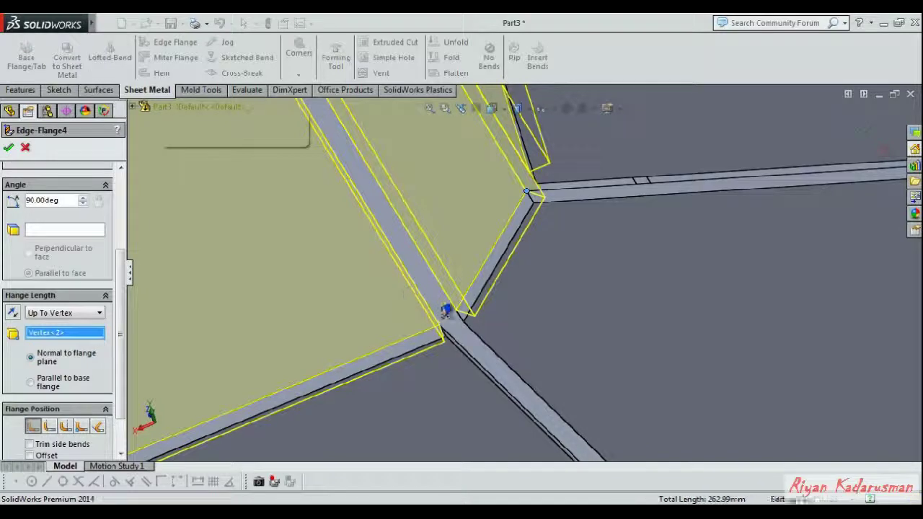